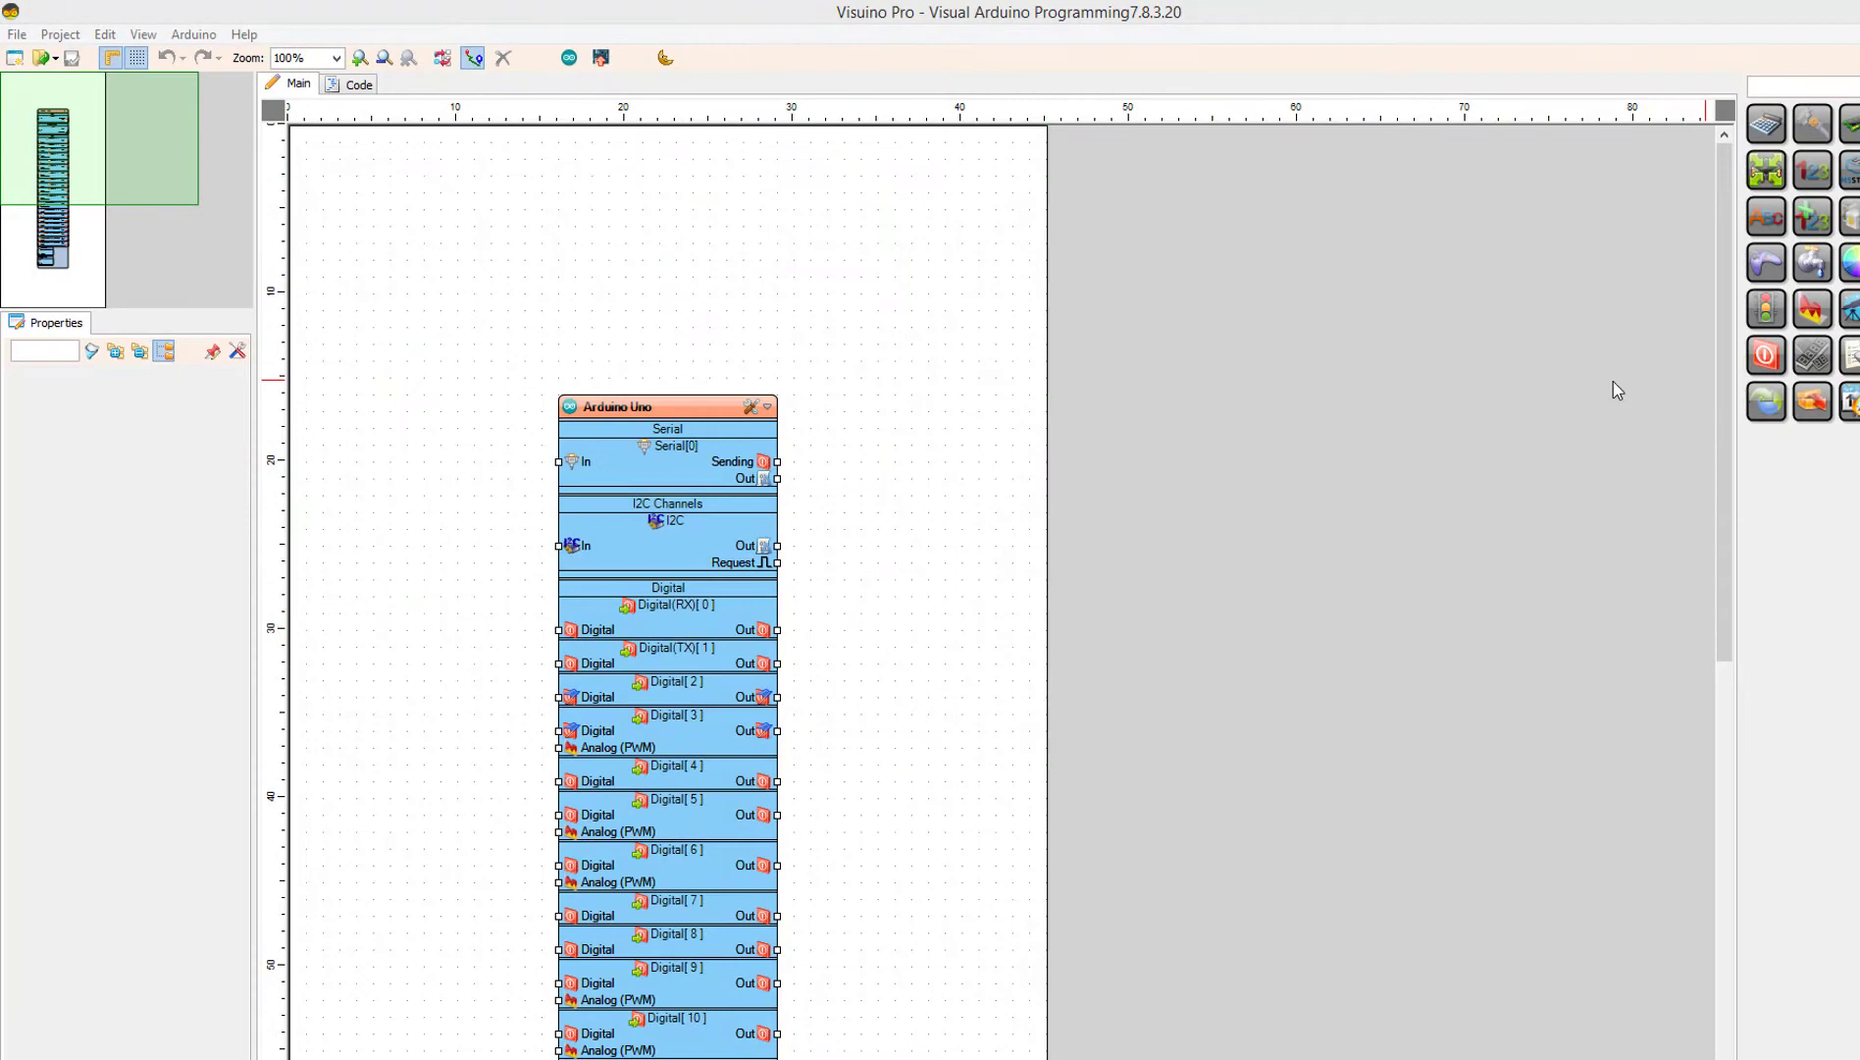
# - Confirm Arduino Uno as the board type in the board dialog
pyautogui.click(667, 357)
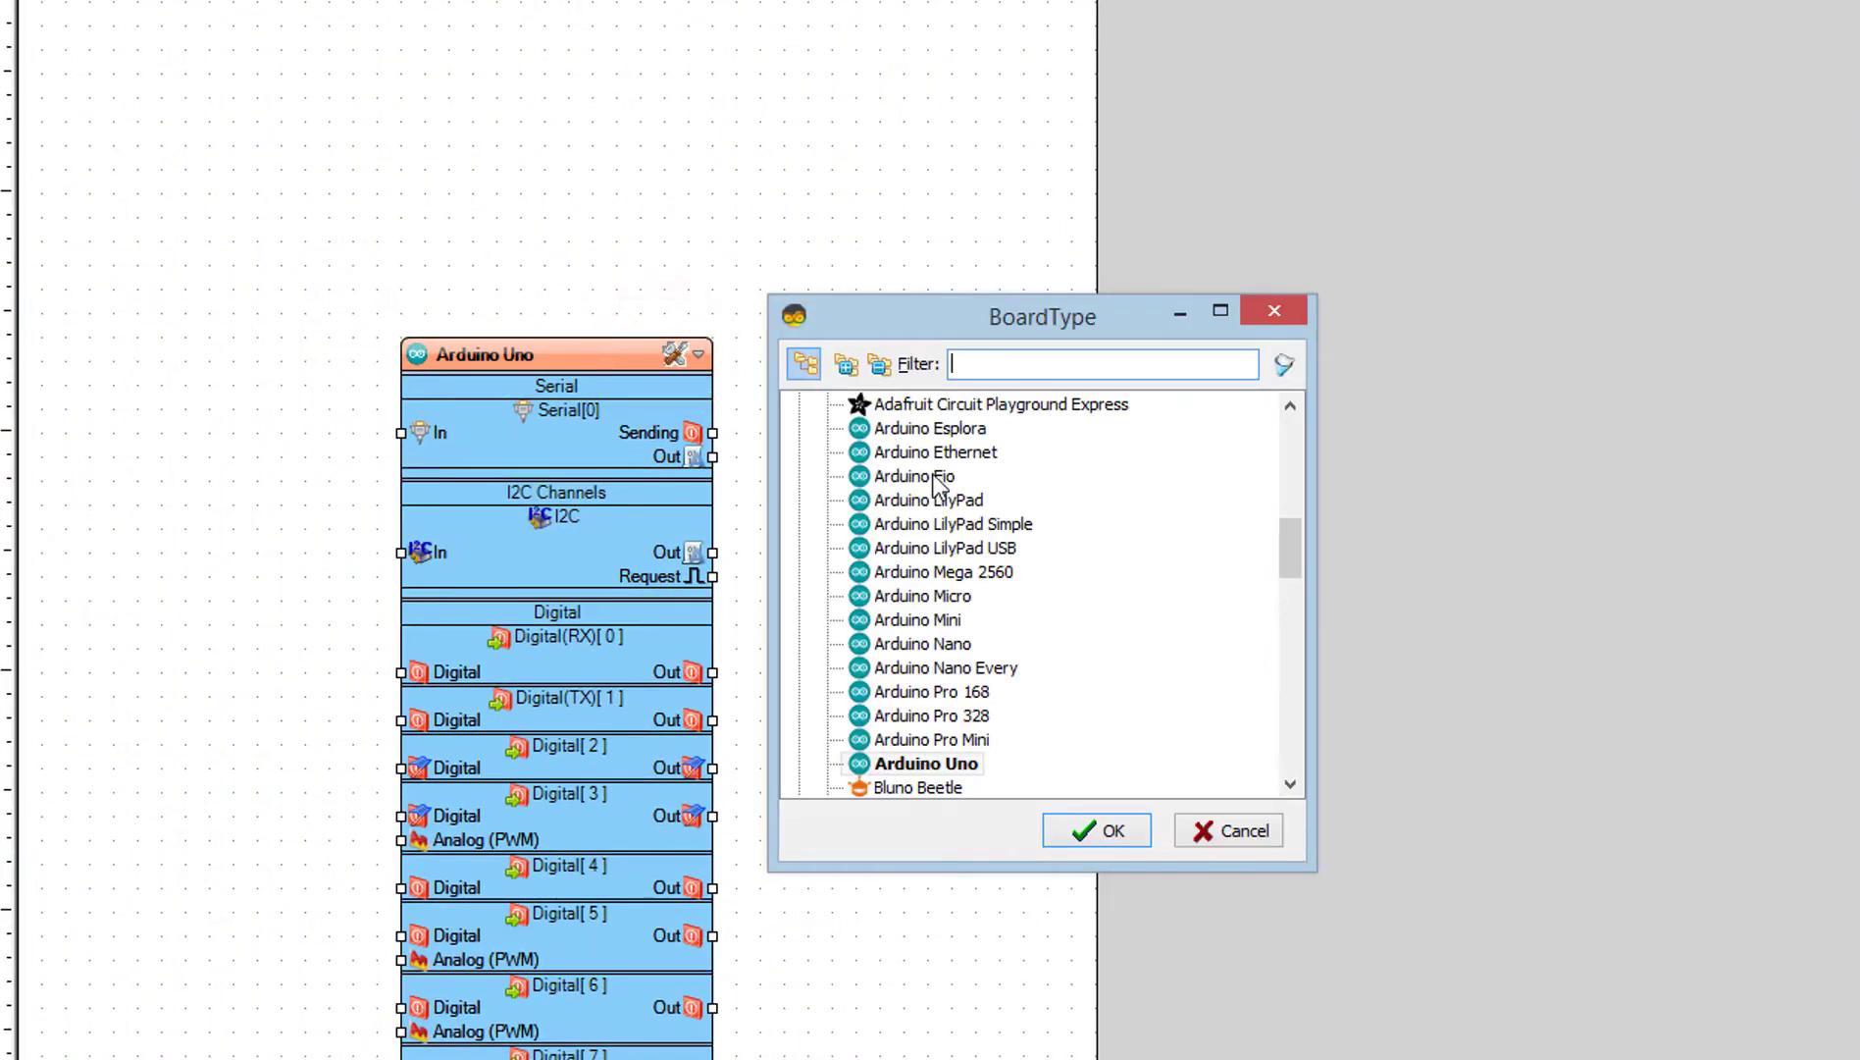
pyautogui.click(1075, 824)
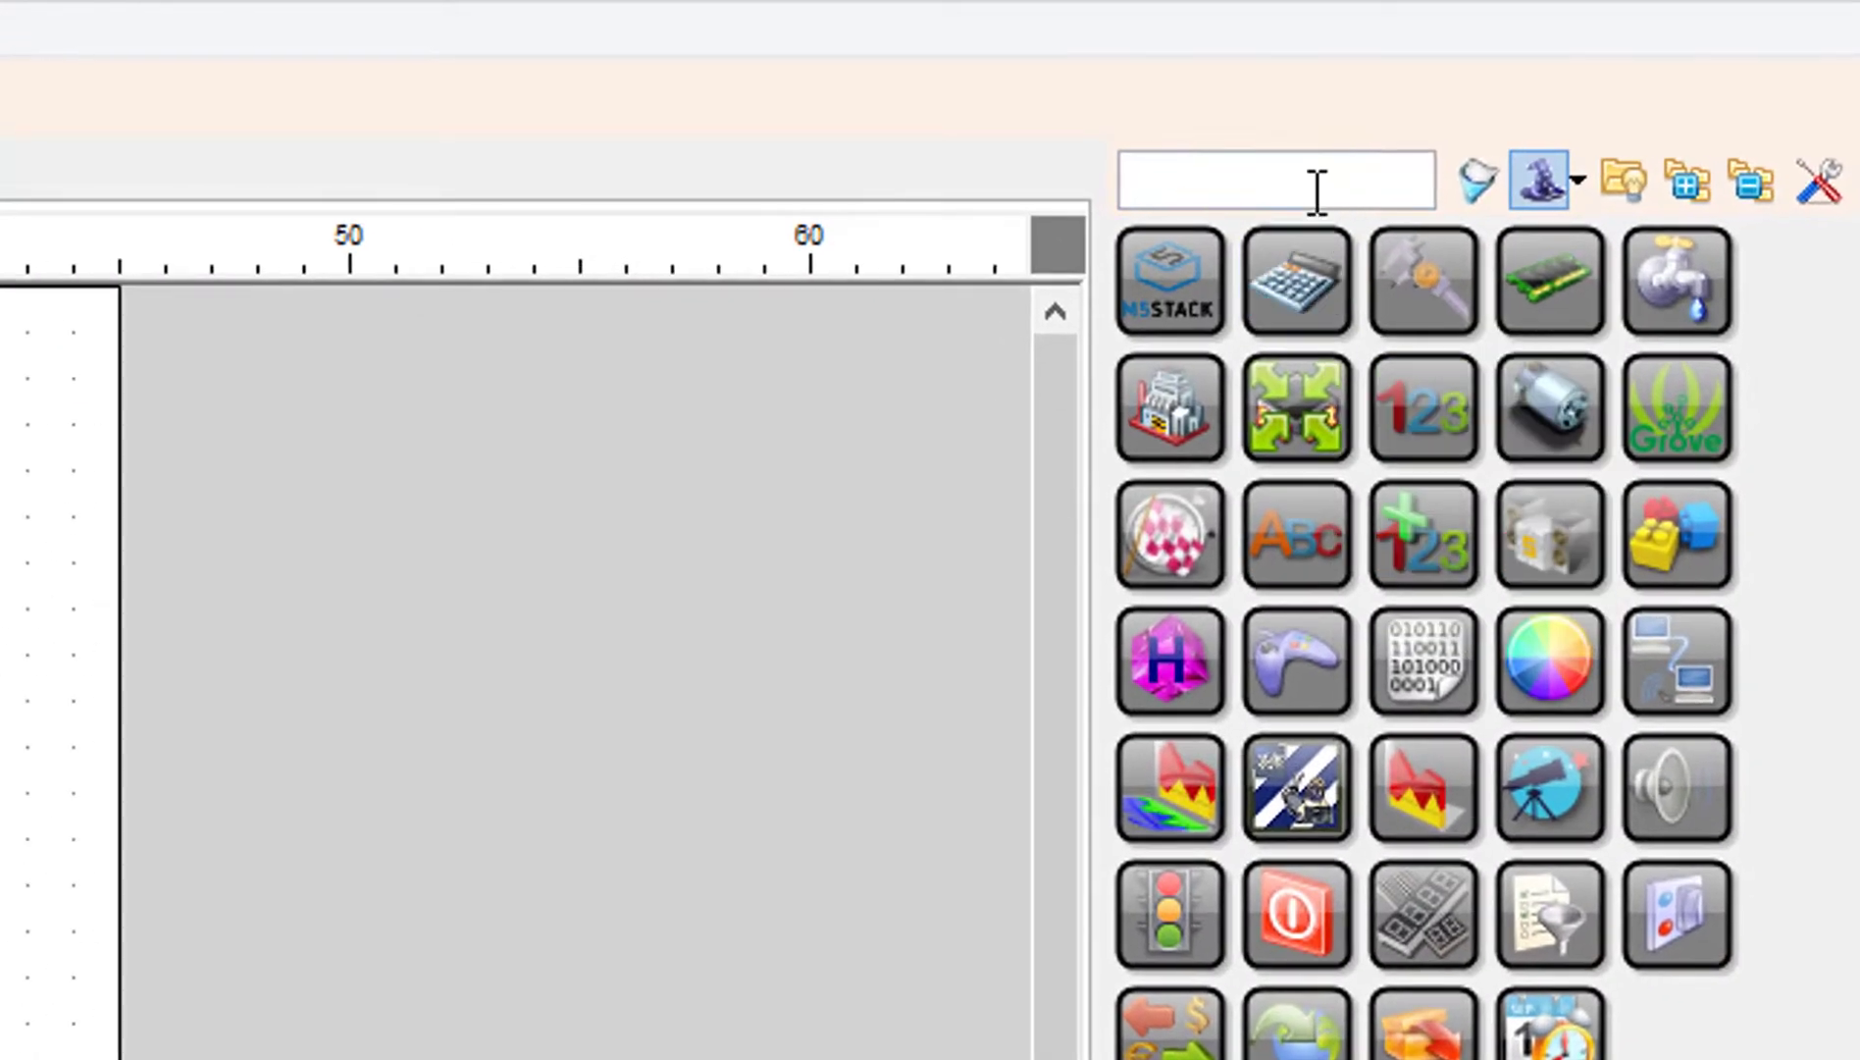
# - Place a PlayFrequency component from the toolbox onto the canvas, lower left of the board
pyautogui.click(1782, 80)
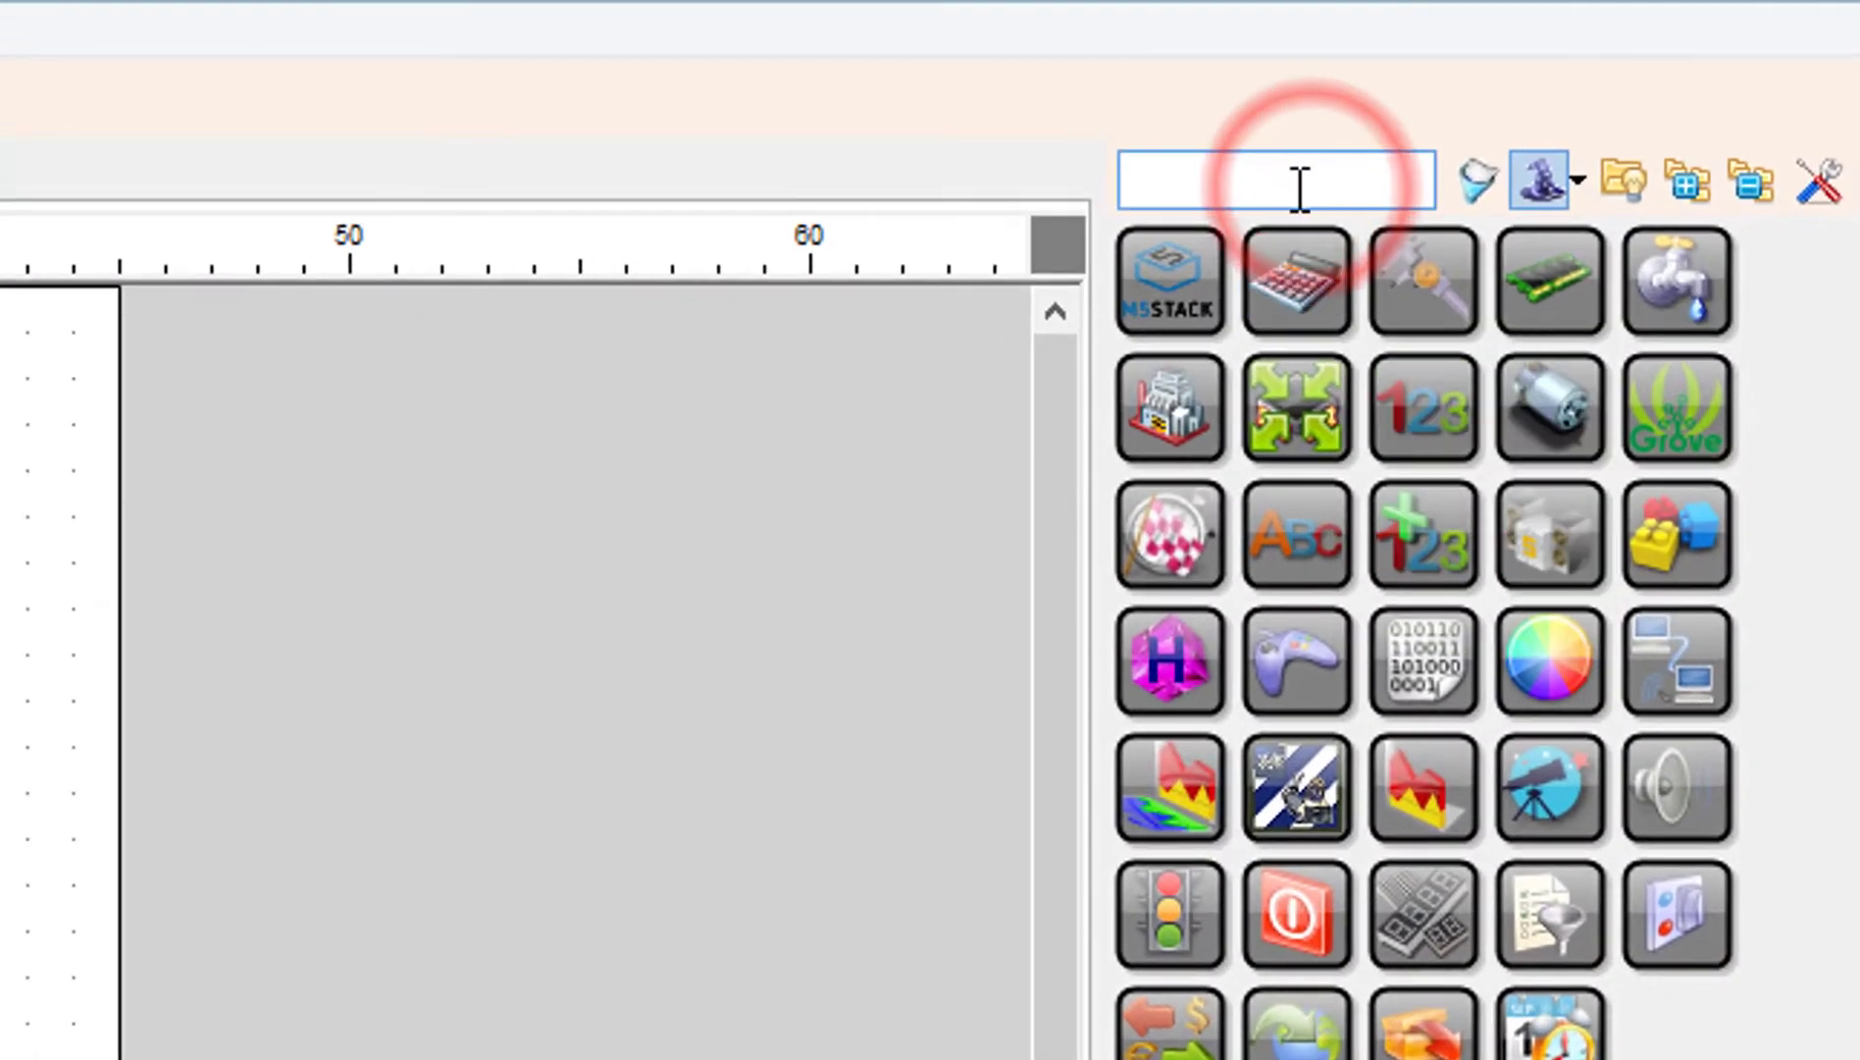
pyautogui.write('PLAY FREQUENCY')
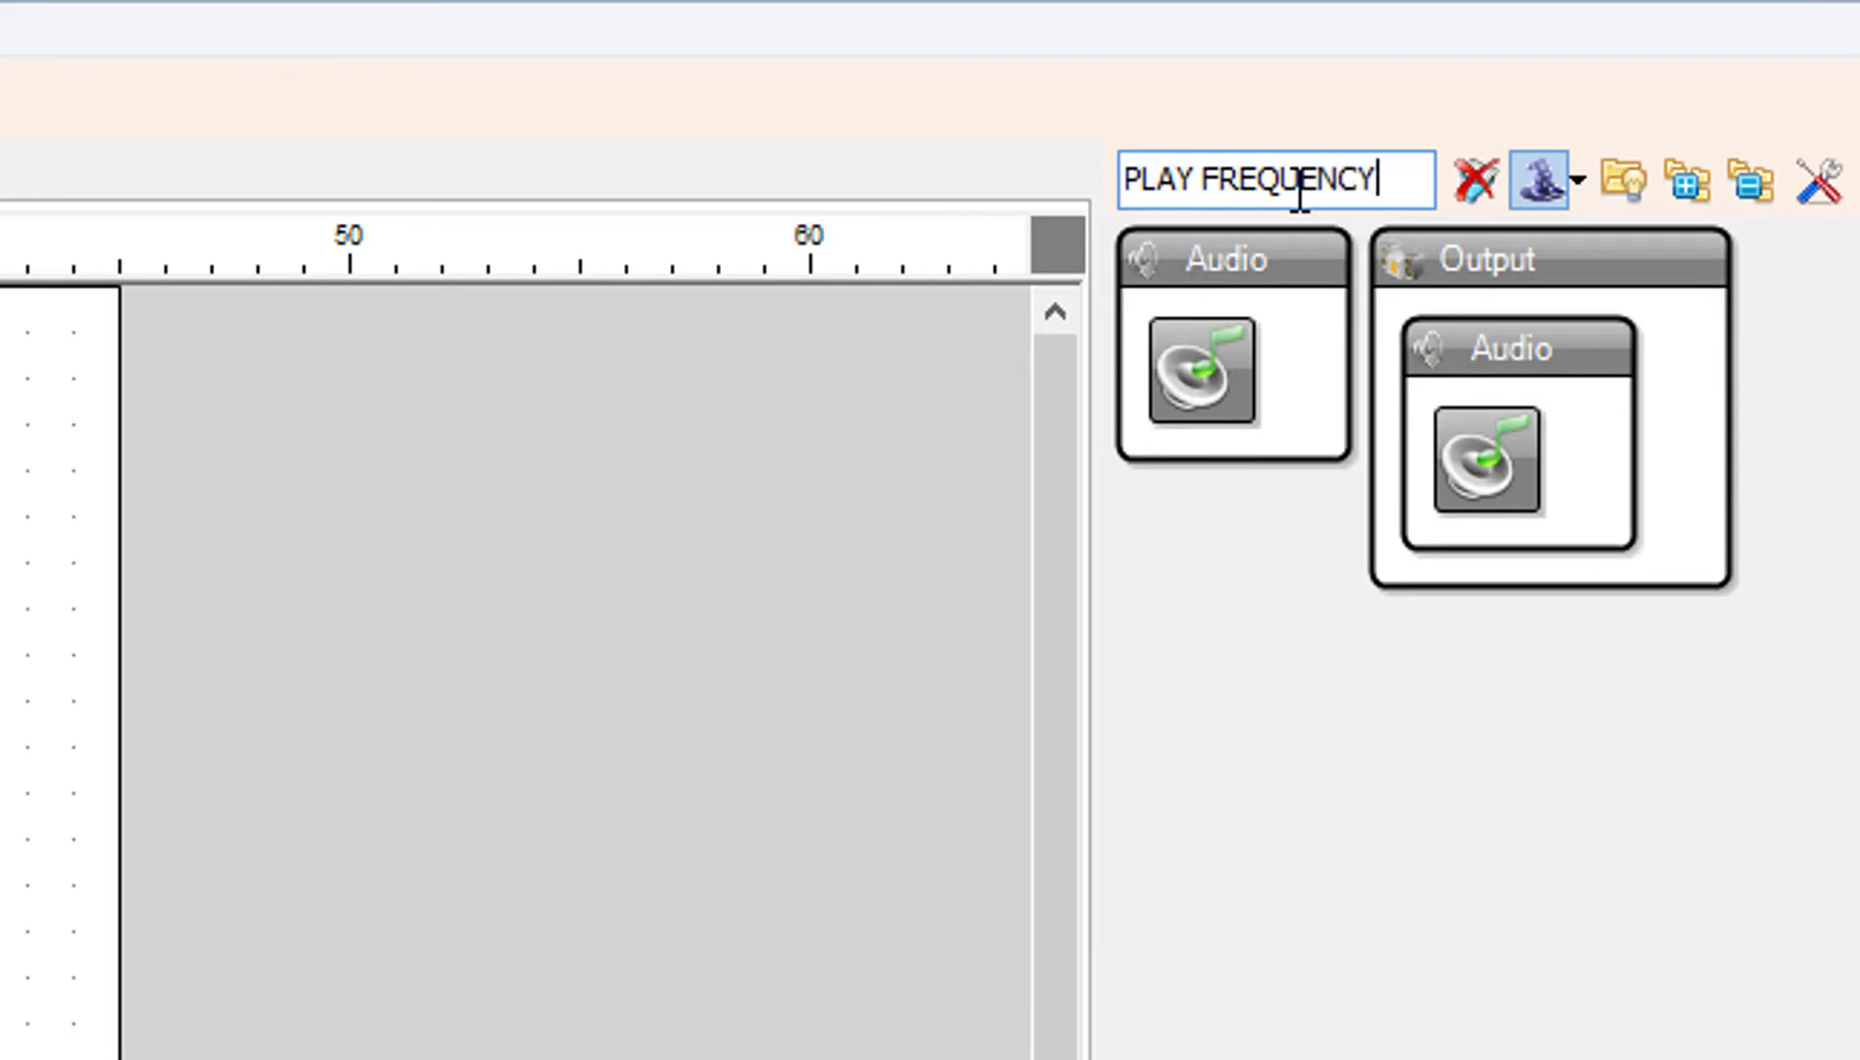
pyautogui.write('ONE')
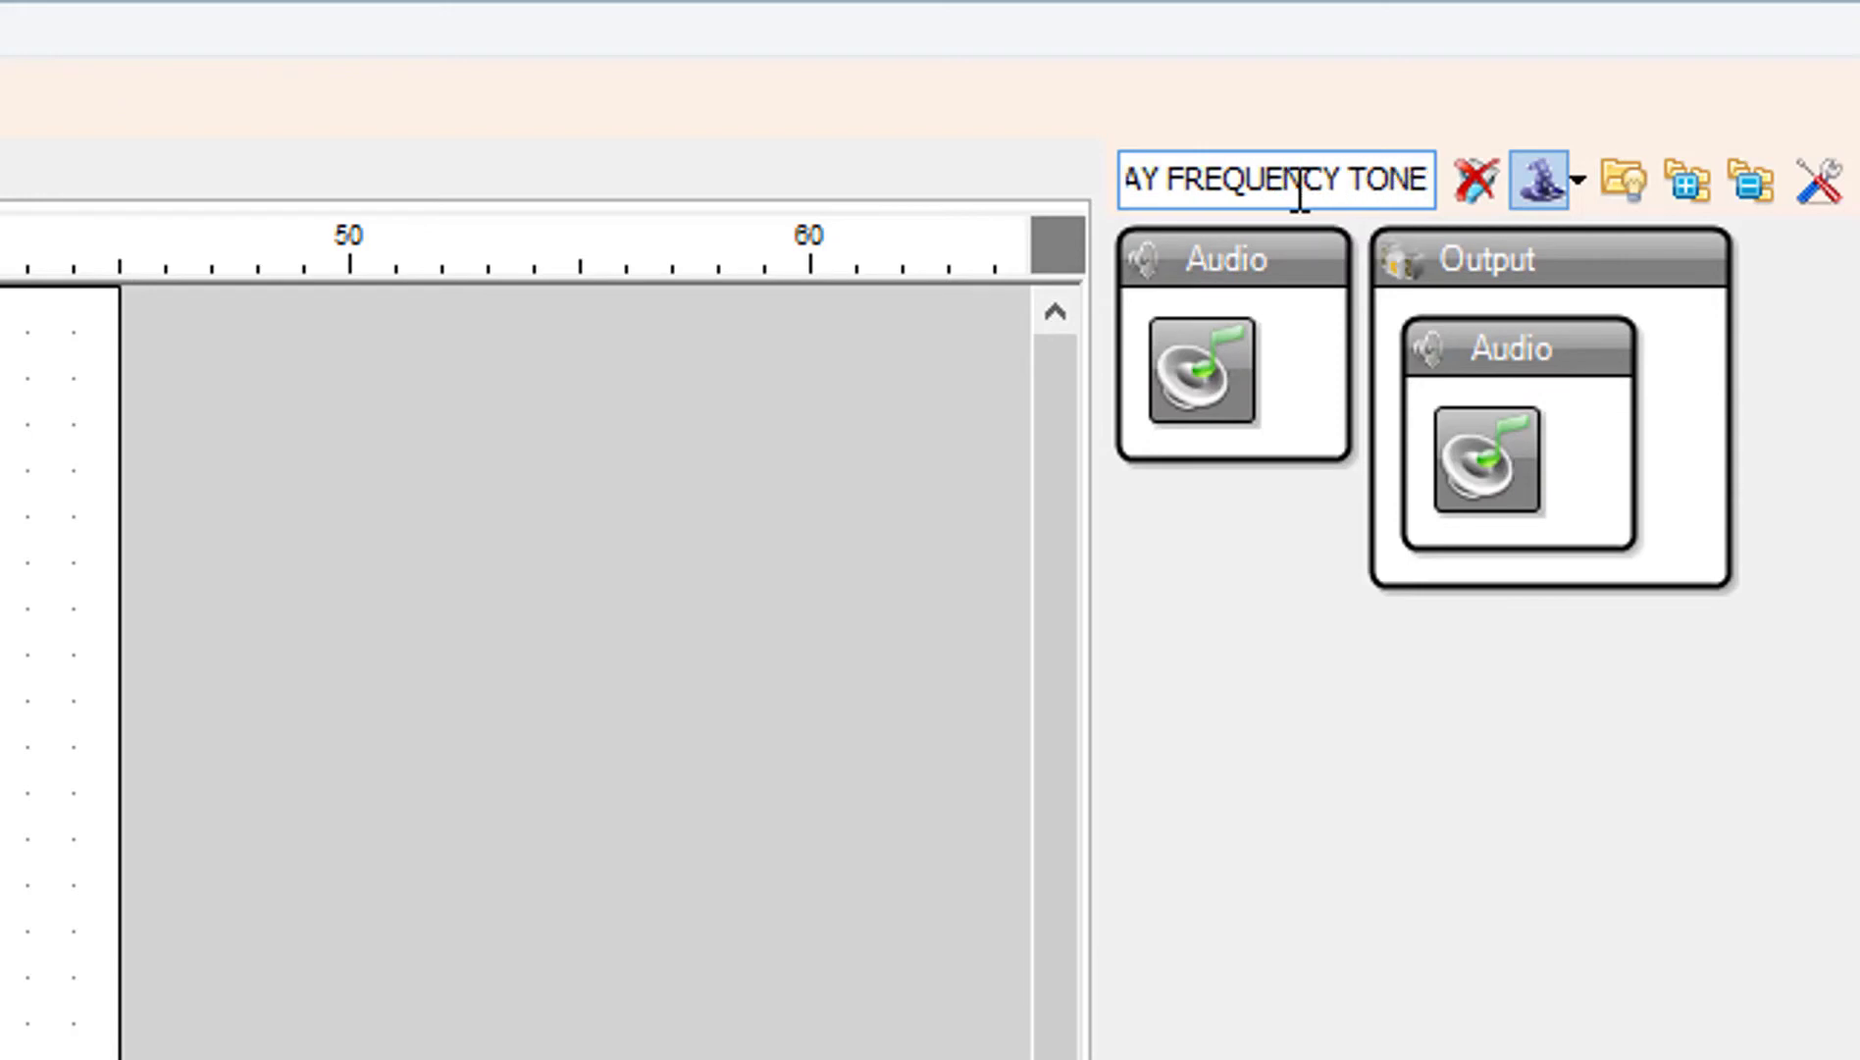
pyautogui.moveTo(1206, 366); pyautogui.dragTo(777, 442)
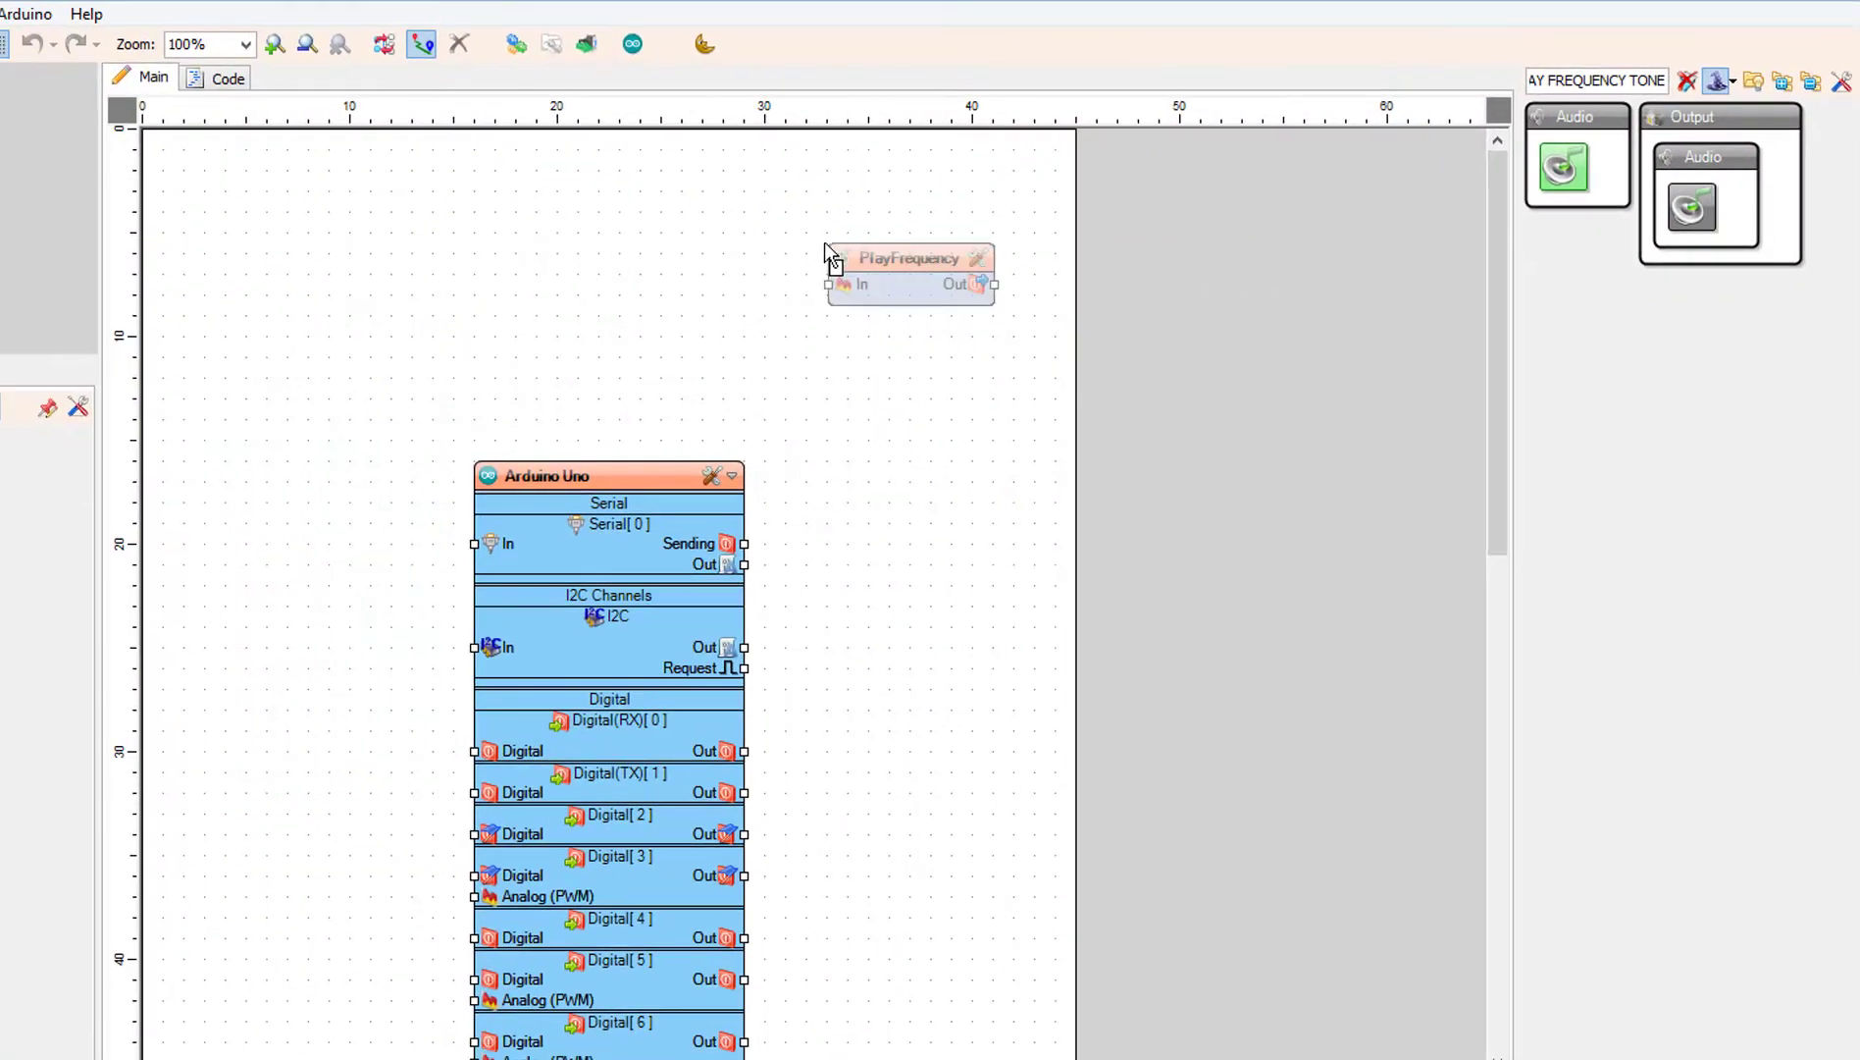
pyautogui.moveTo(777, 443)
pyautogui.mouseDown()
pyautogui.moveTo(777, 290)
pyautogui.moveTo(204, 578)
pyautogui.mouseUp()
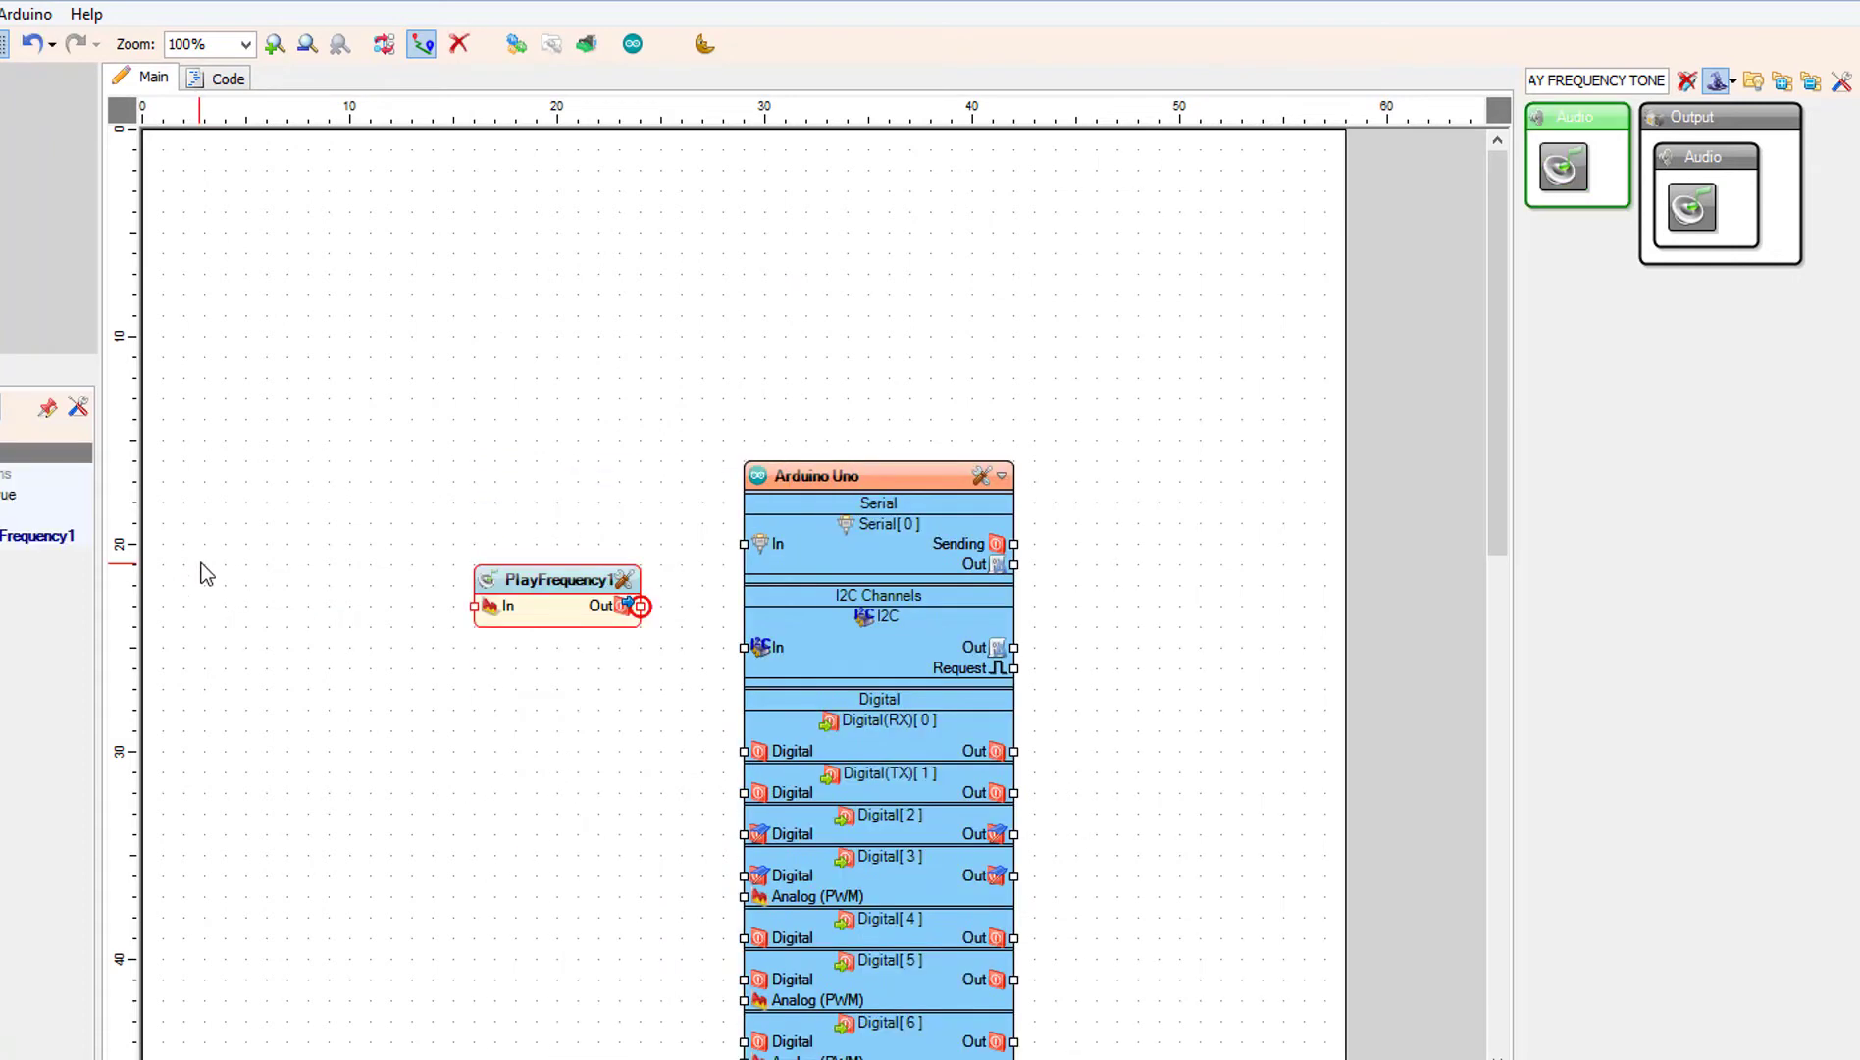
pyautogui.moveTo(586, 599); pyautogui.dragTo(472, 718)
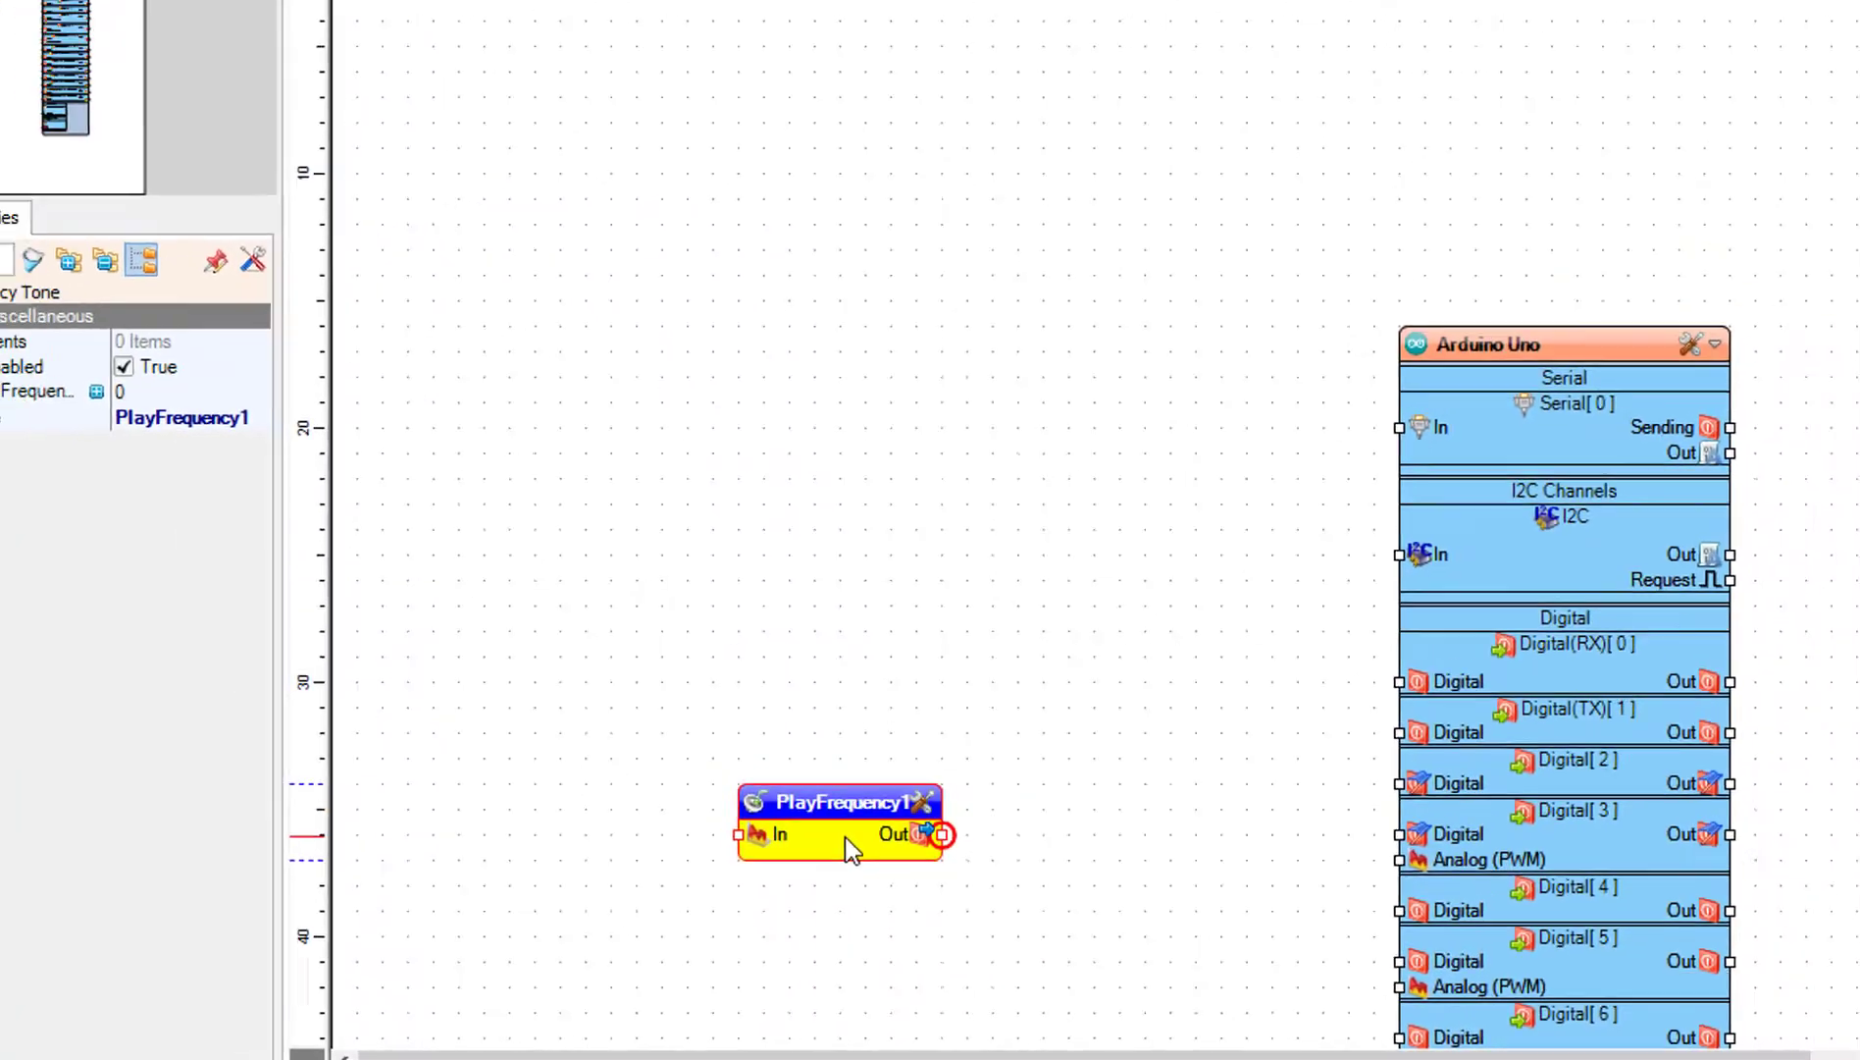
# - In PlayFrequency1's Elements editor, set the first Play Tone State's frequency
pyautogui.doubleClick(850, 860)
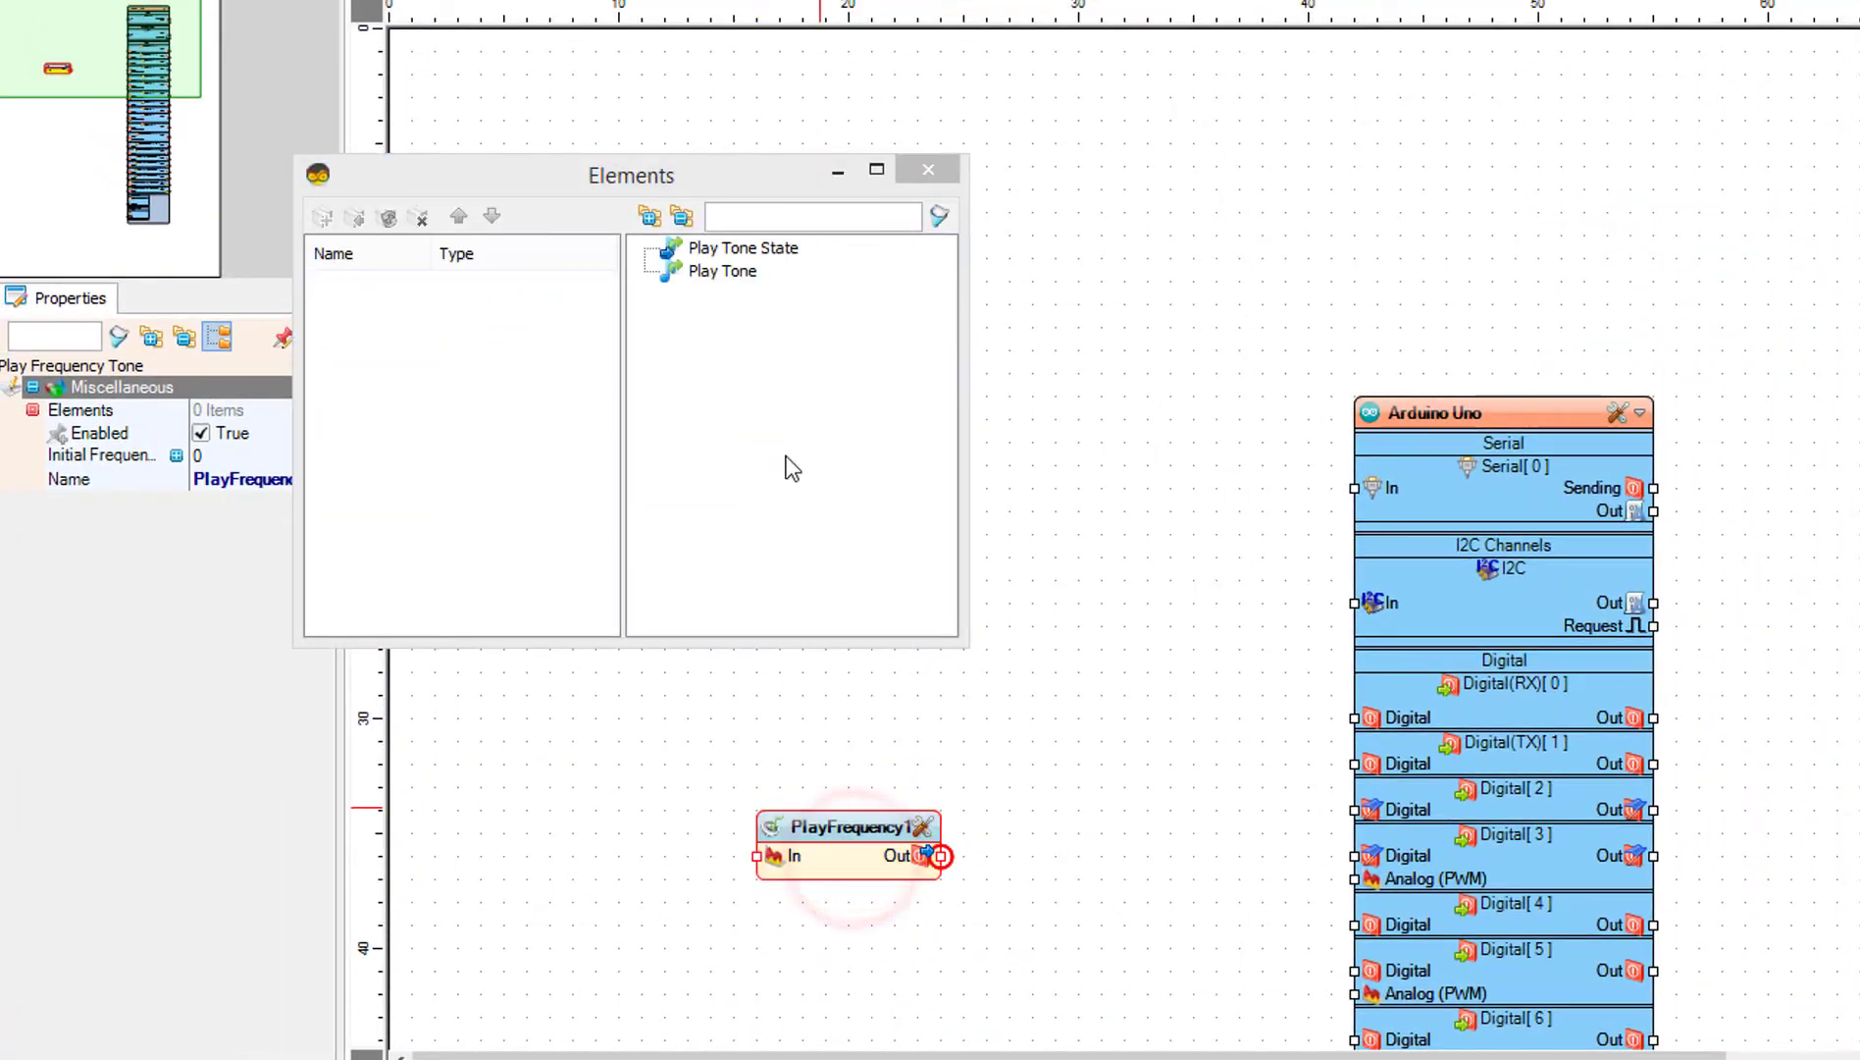
pyautogui.moveTo(669, 188)
pyautogui.mouseDown()
pyautogui.moveTo(1057, 271)
pyautogui.moveTo(595, 334)
pyautogui.moveTo(601, 349)
pyautogui.mouseUp()
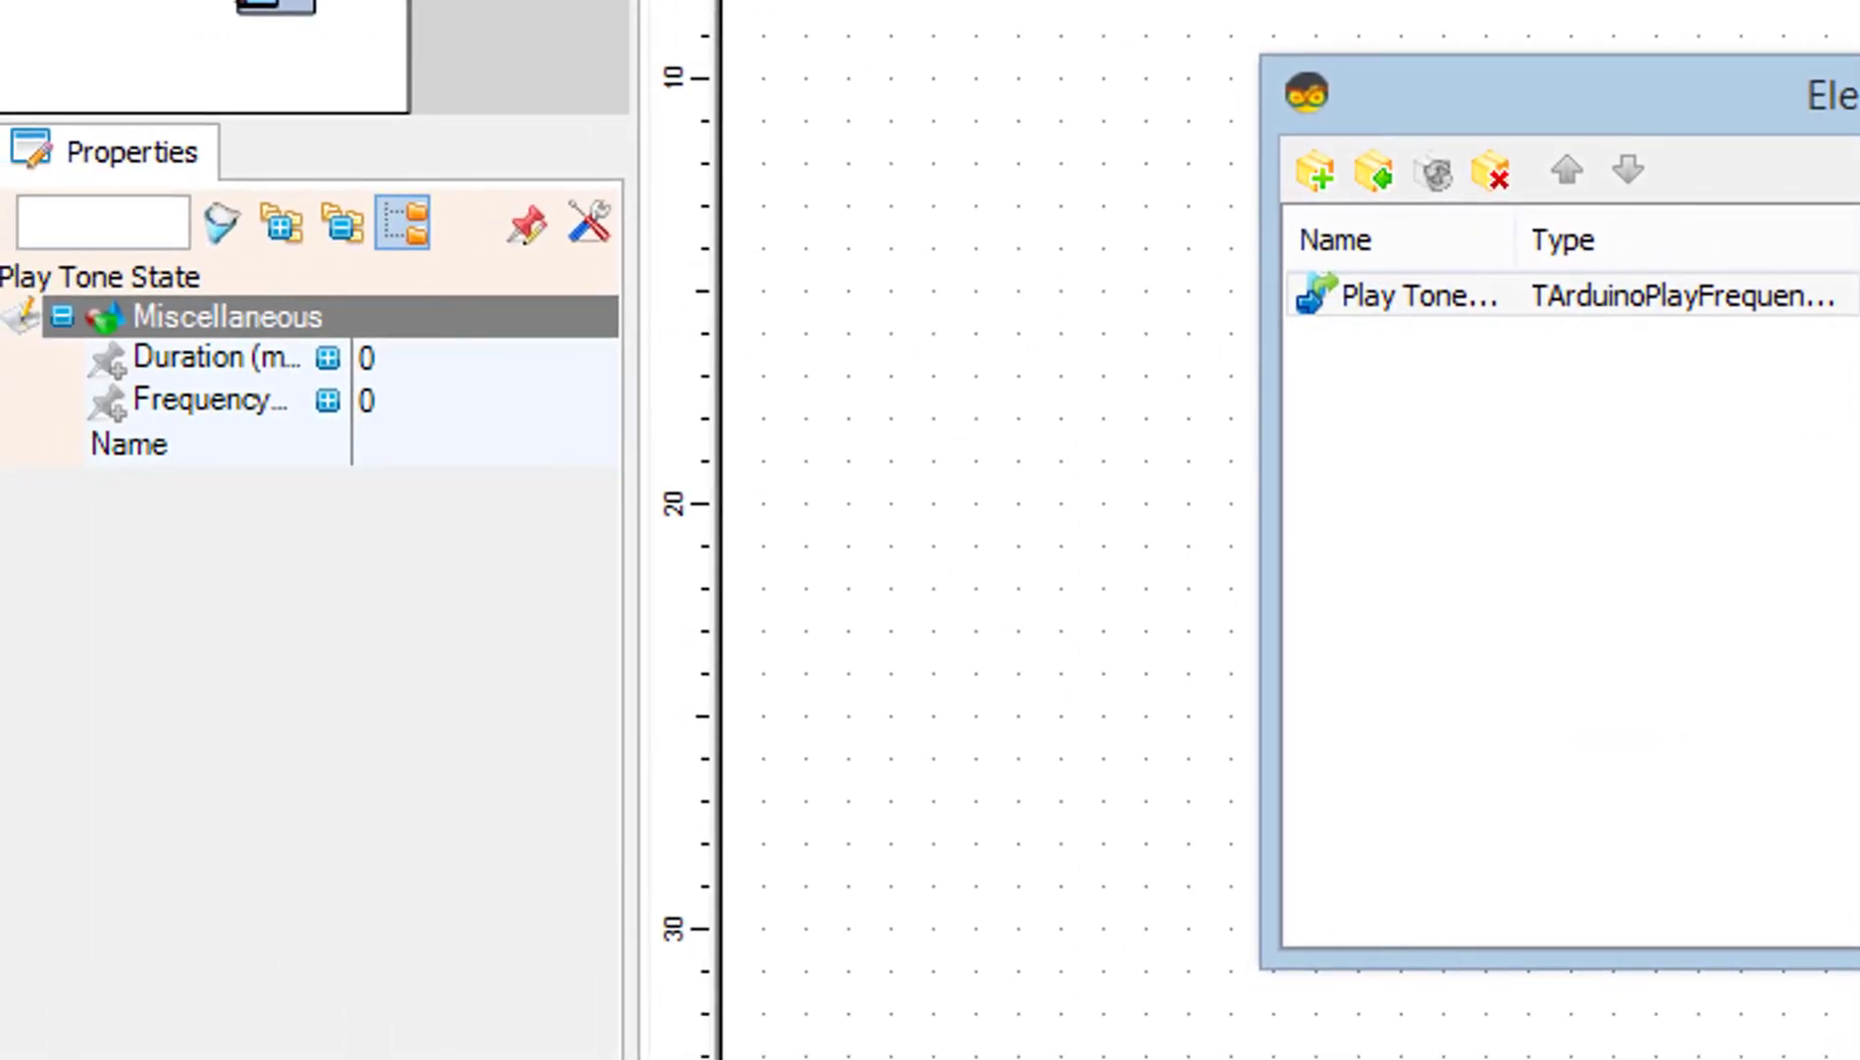
pyautogui.click(503, 393)
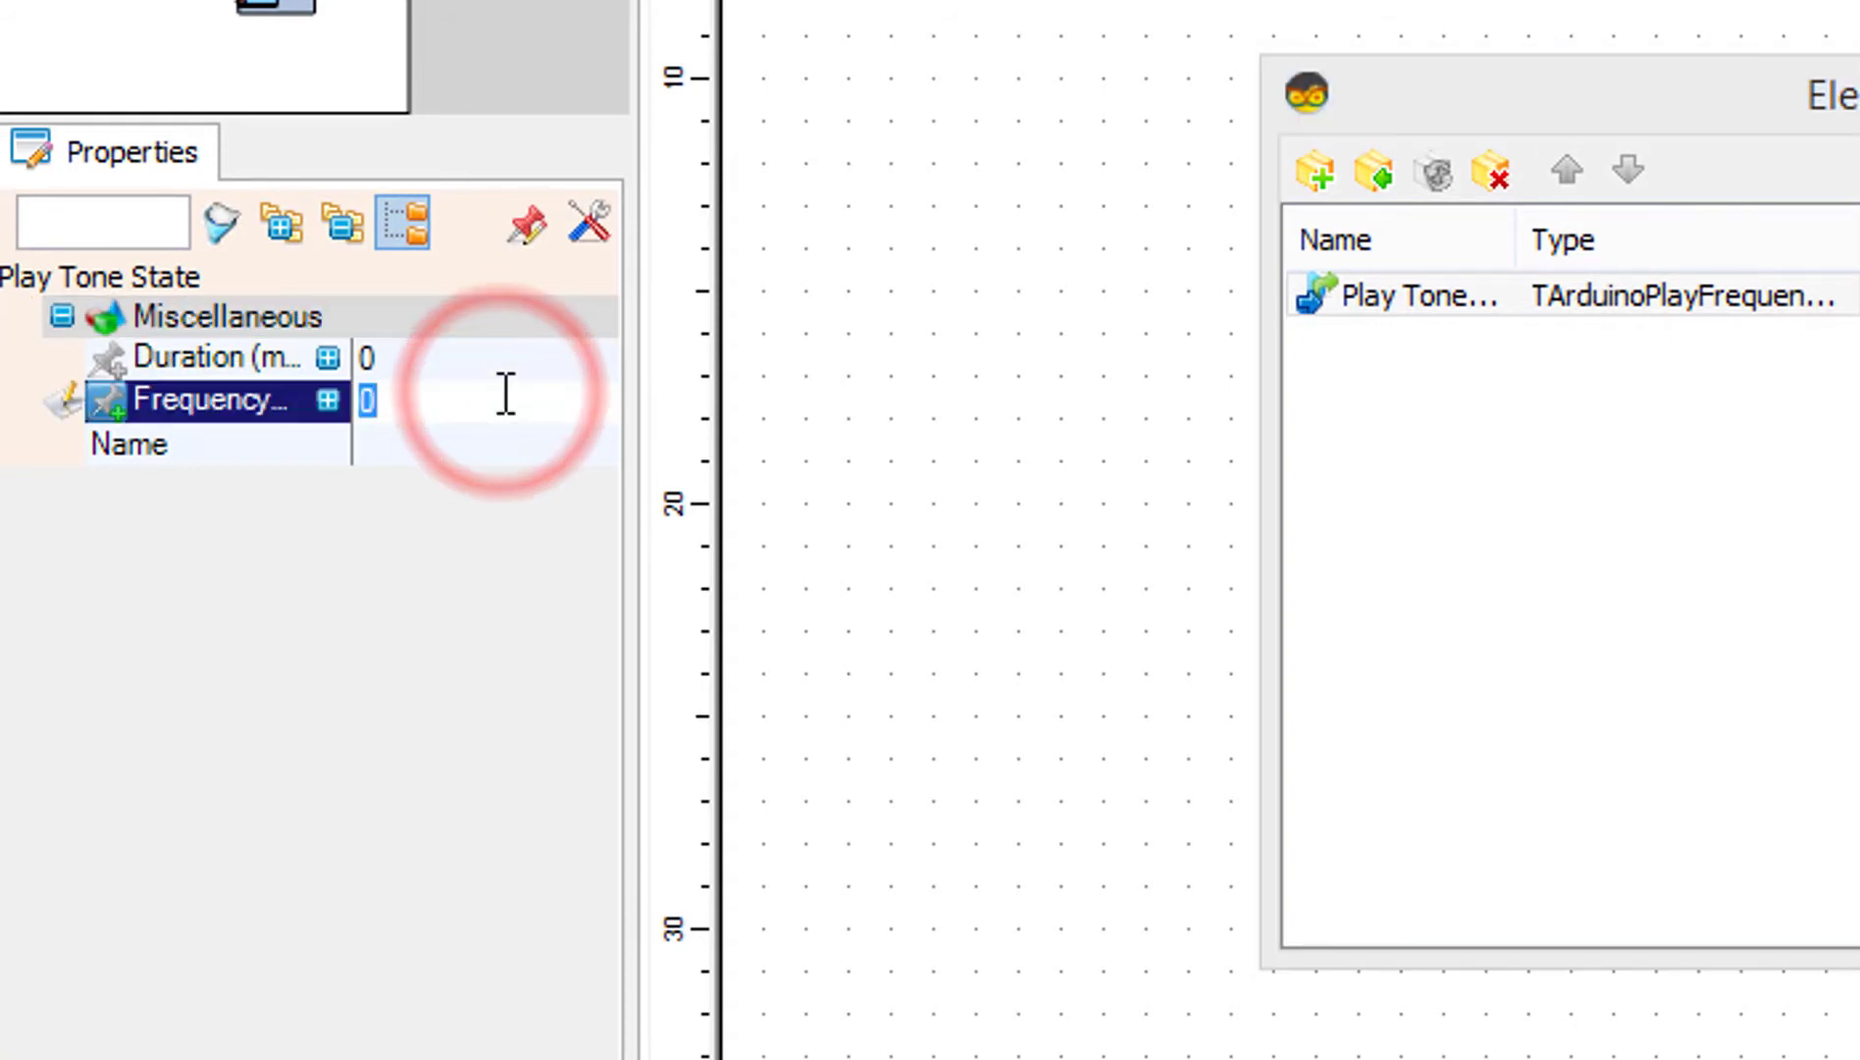
pyautogui.write('2')
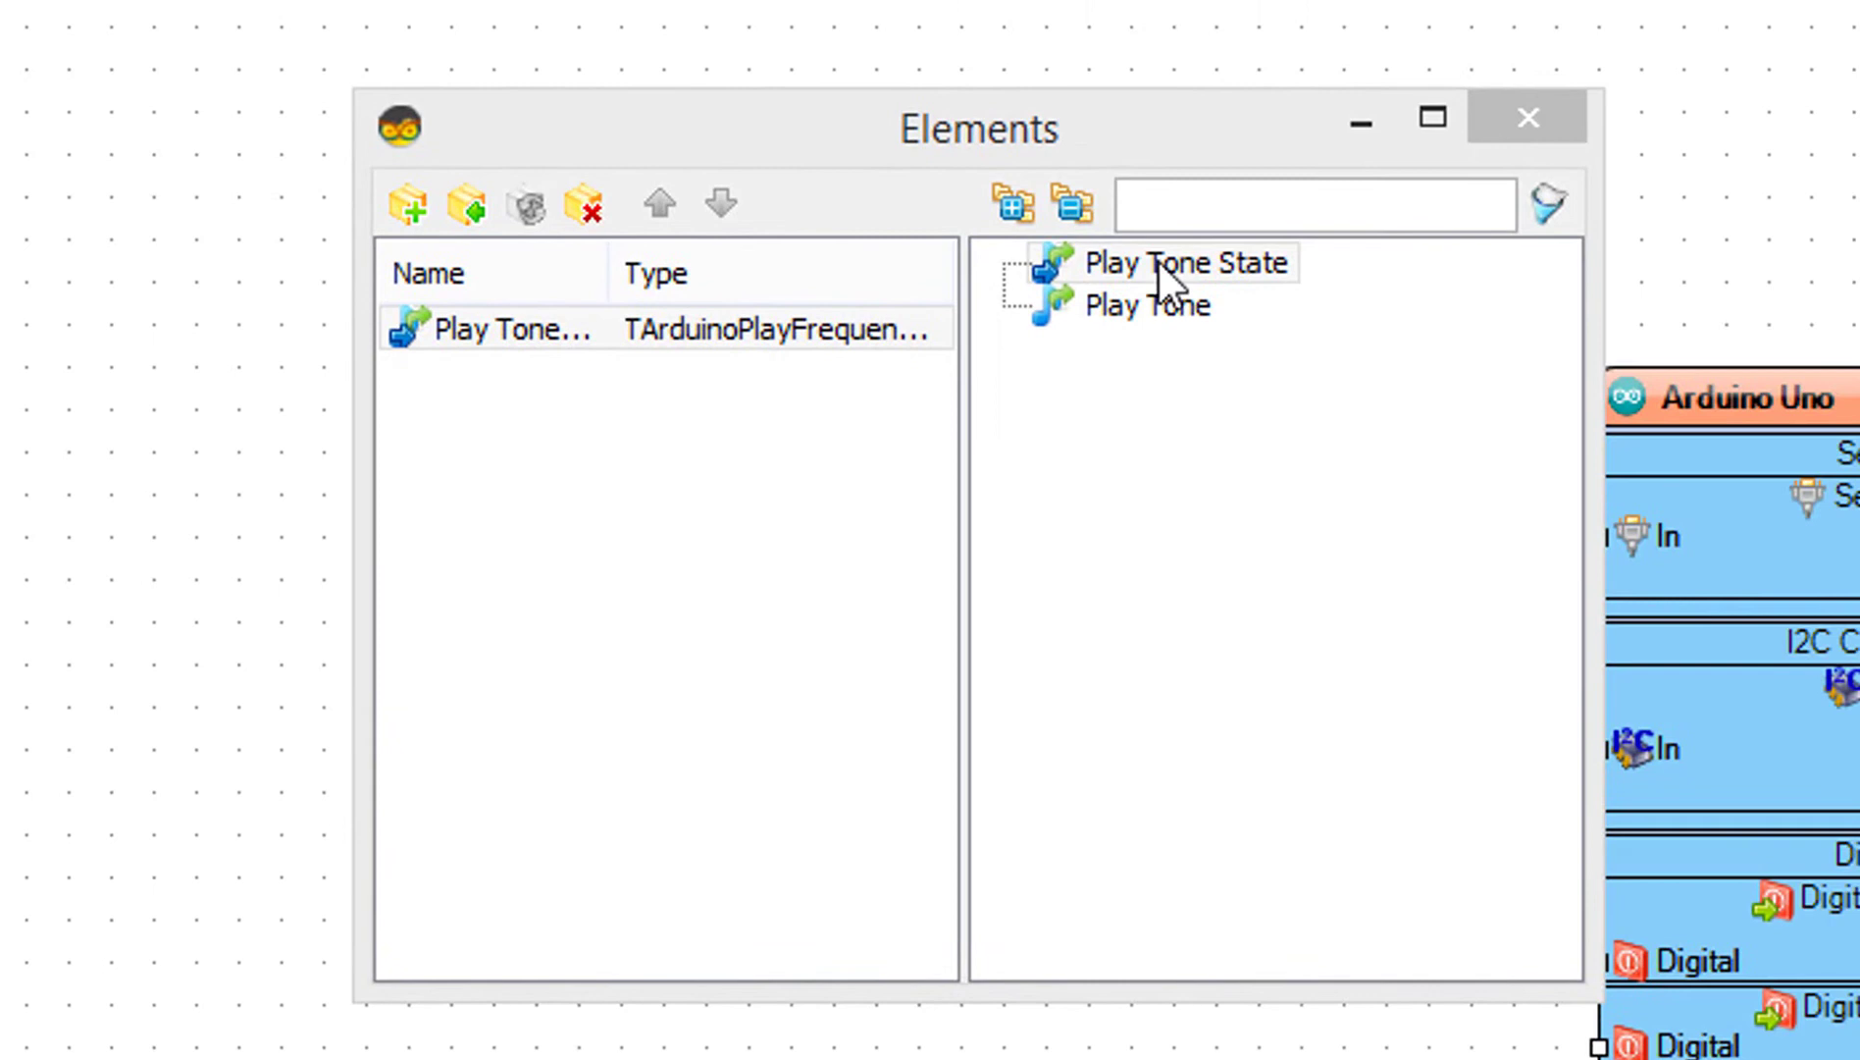
# - Add the second and third Play Tone State elements, each with its own frequency
pyautogui.click(1157, 258)
pyautogui.moveTo(1175, 262); pyautogui.dragTo(675, 421)
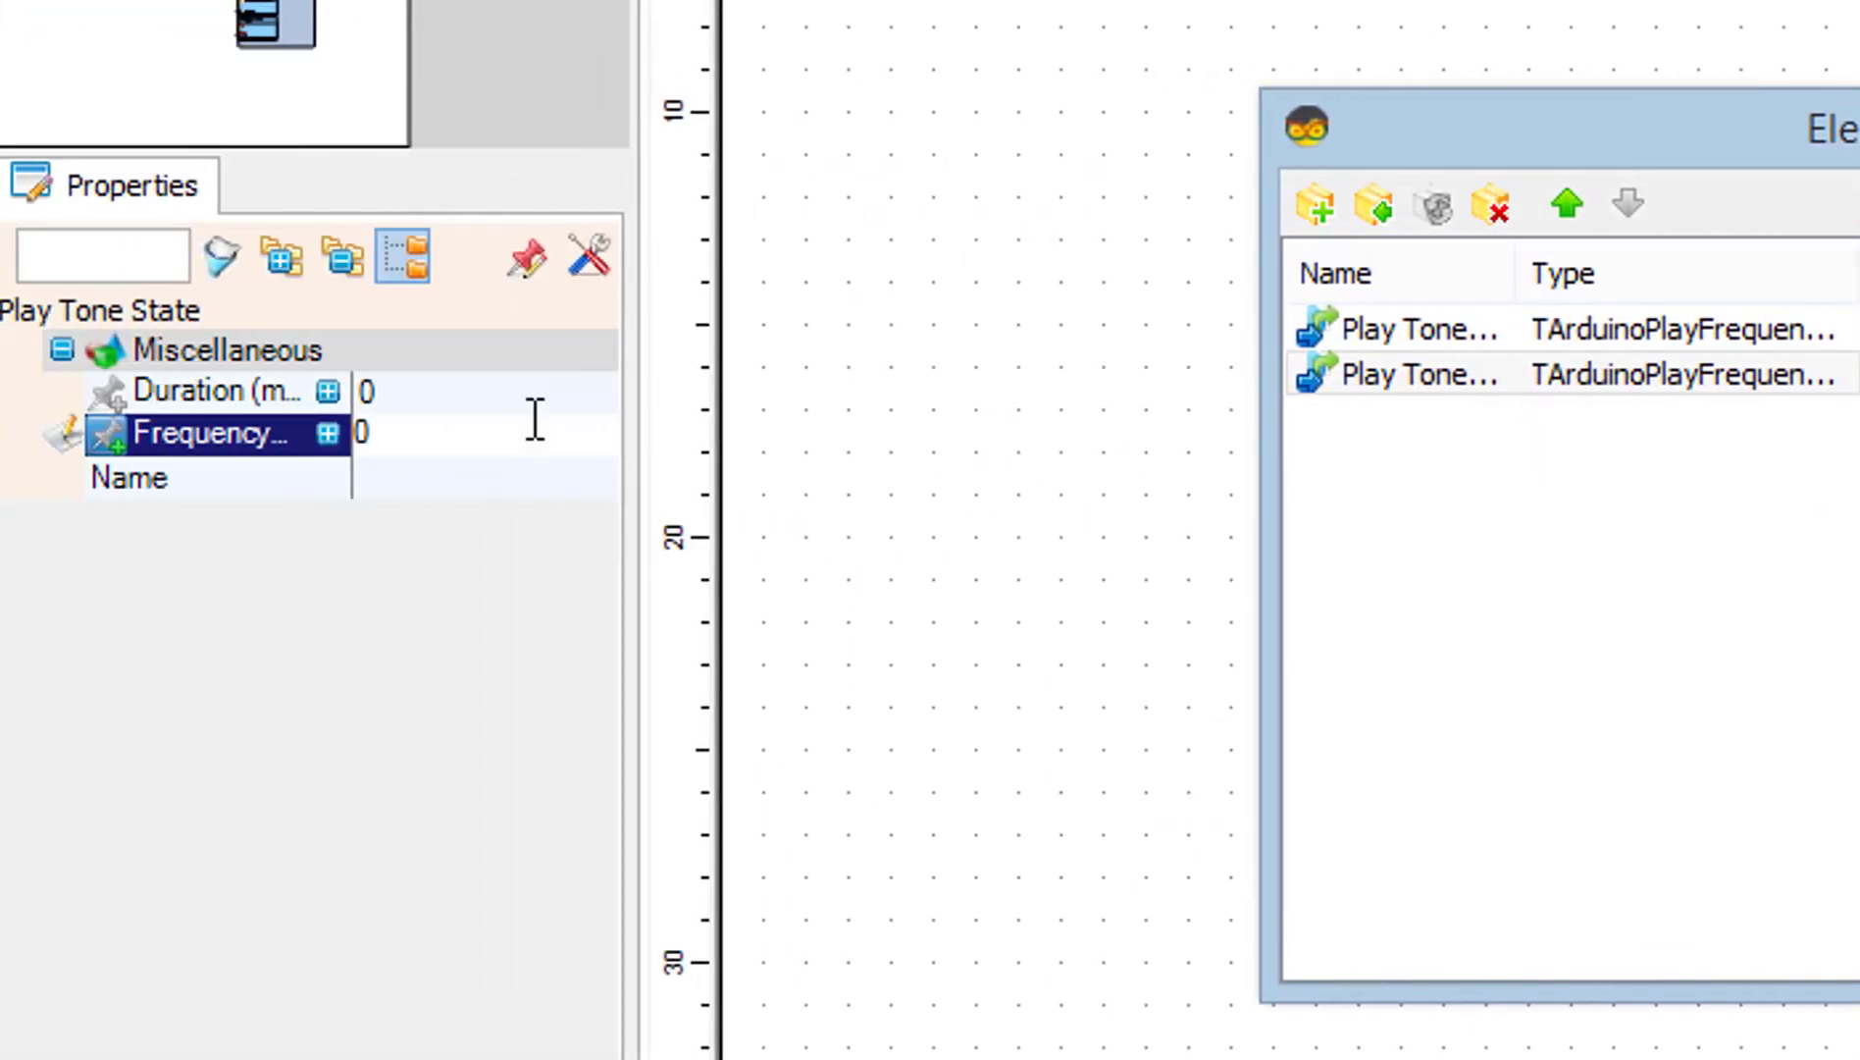
pyautogui.click(520, 418)
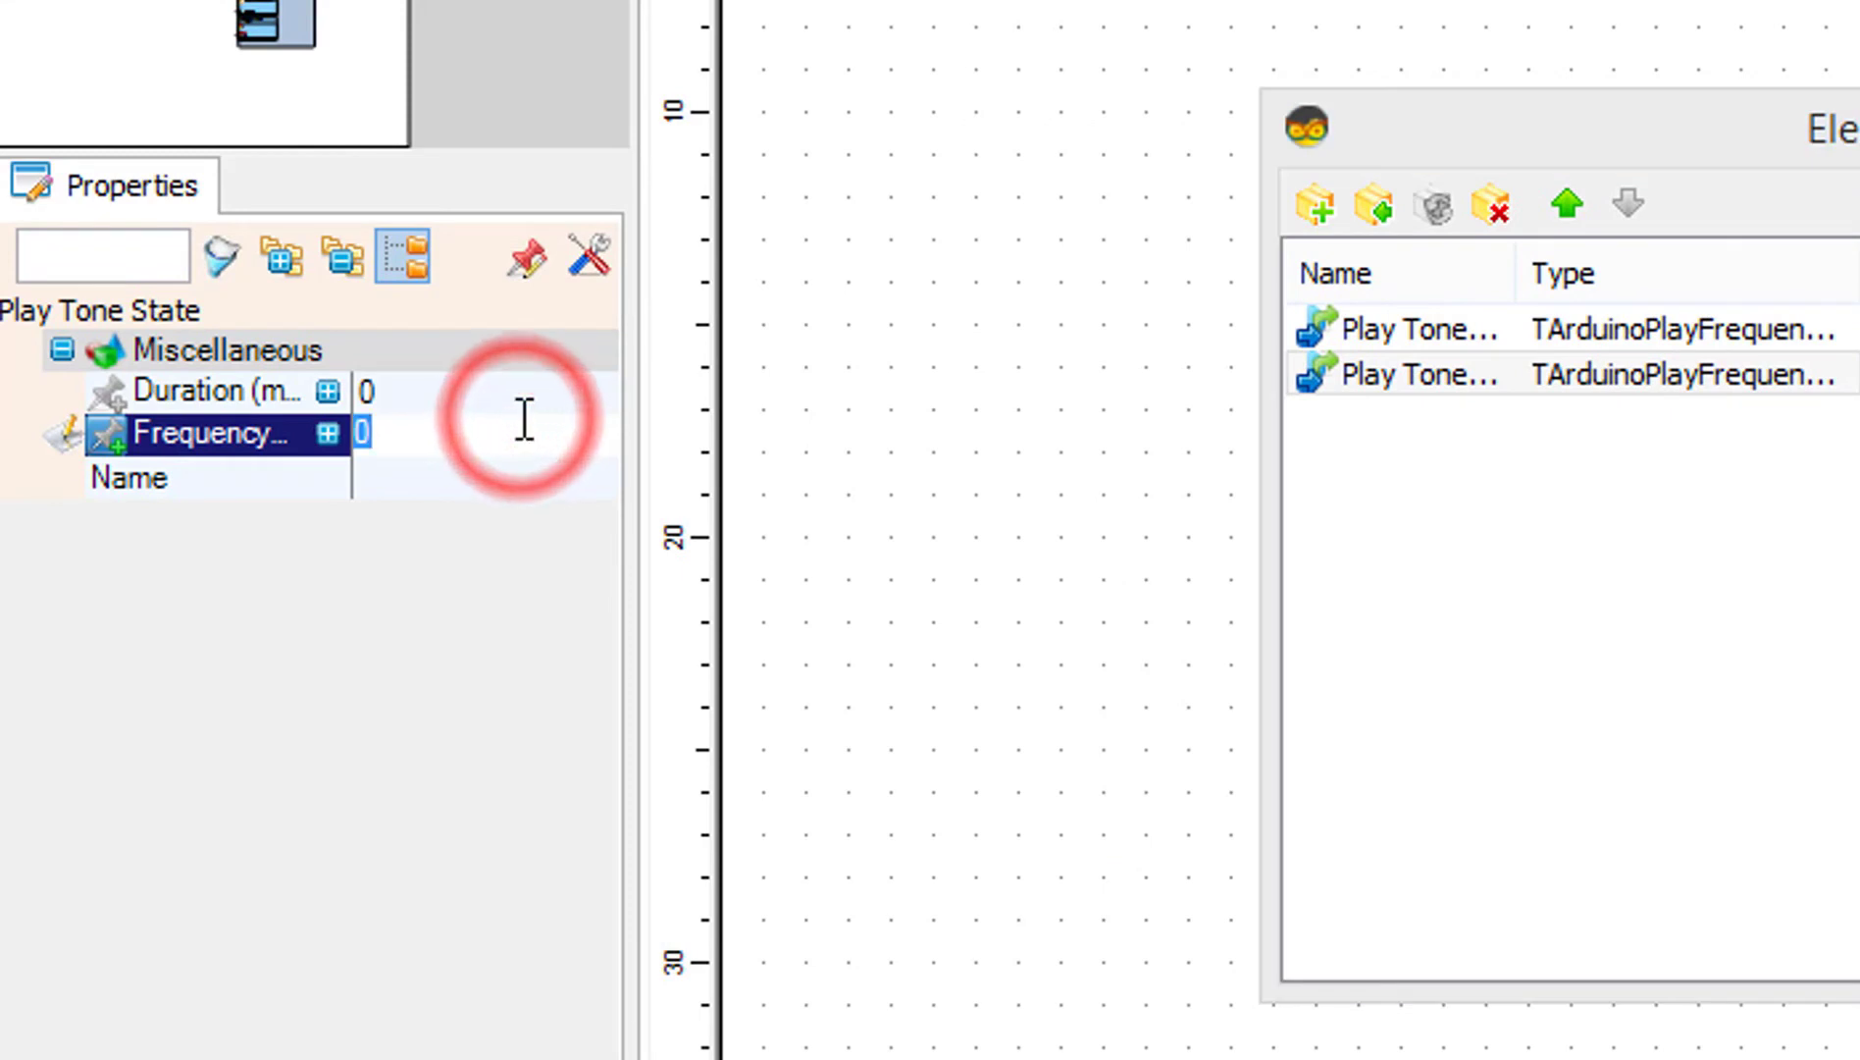
pyautogui.write('29')
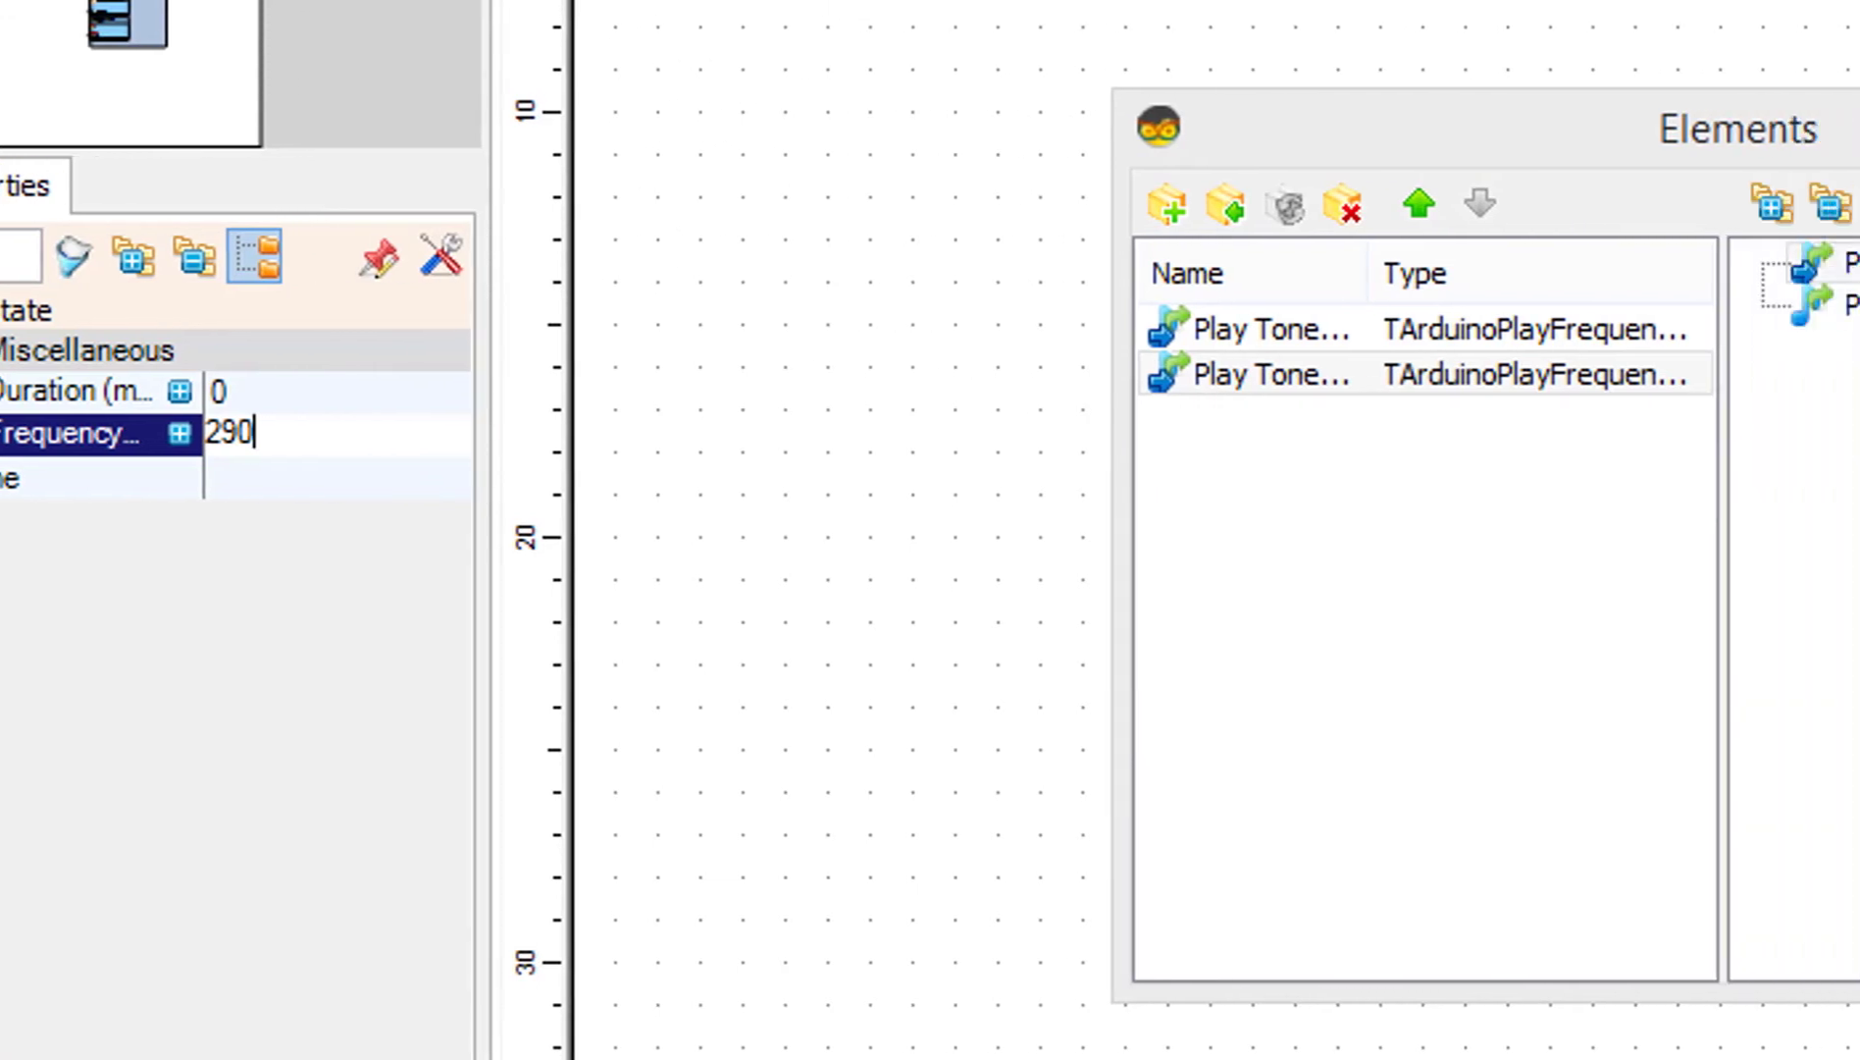
pyautogui.click(1245, 245)
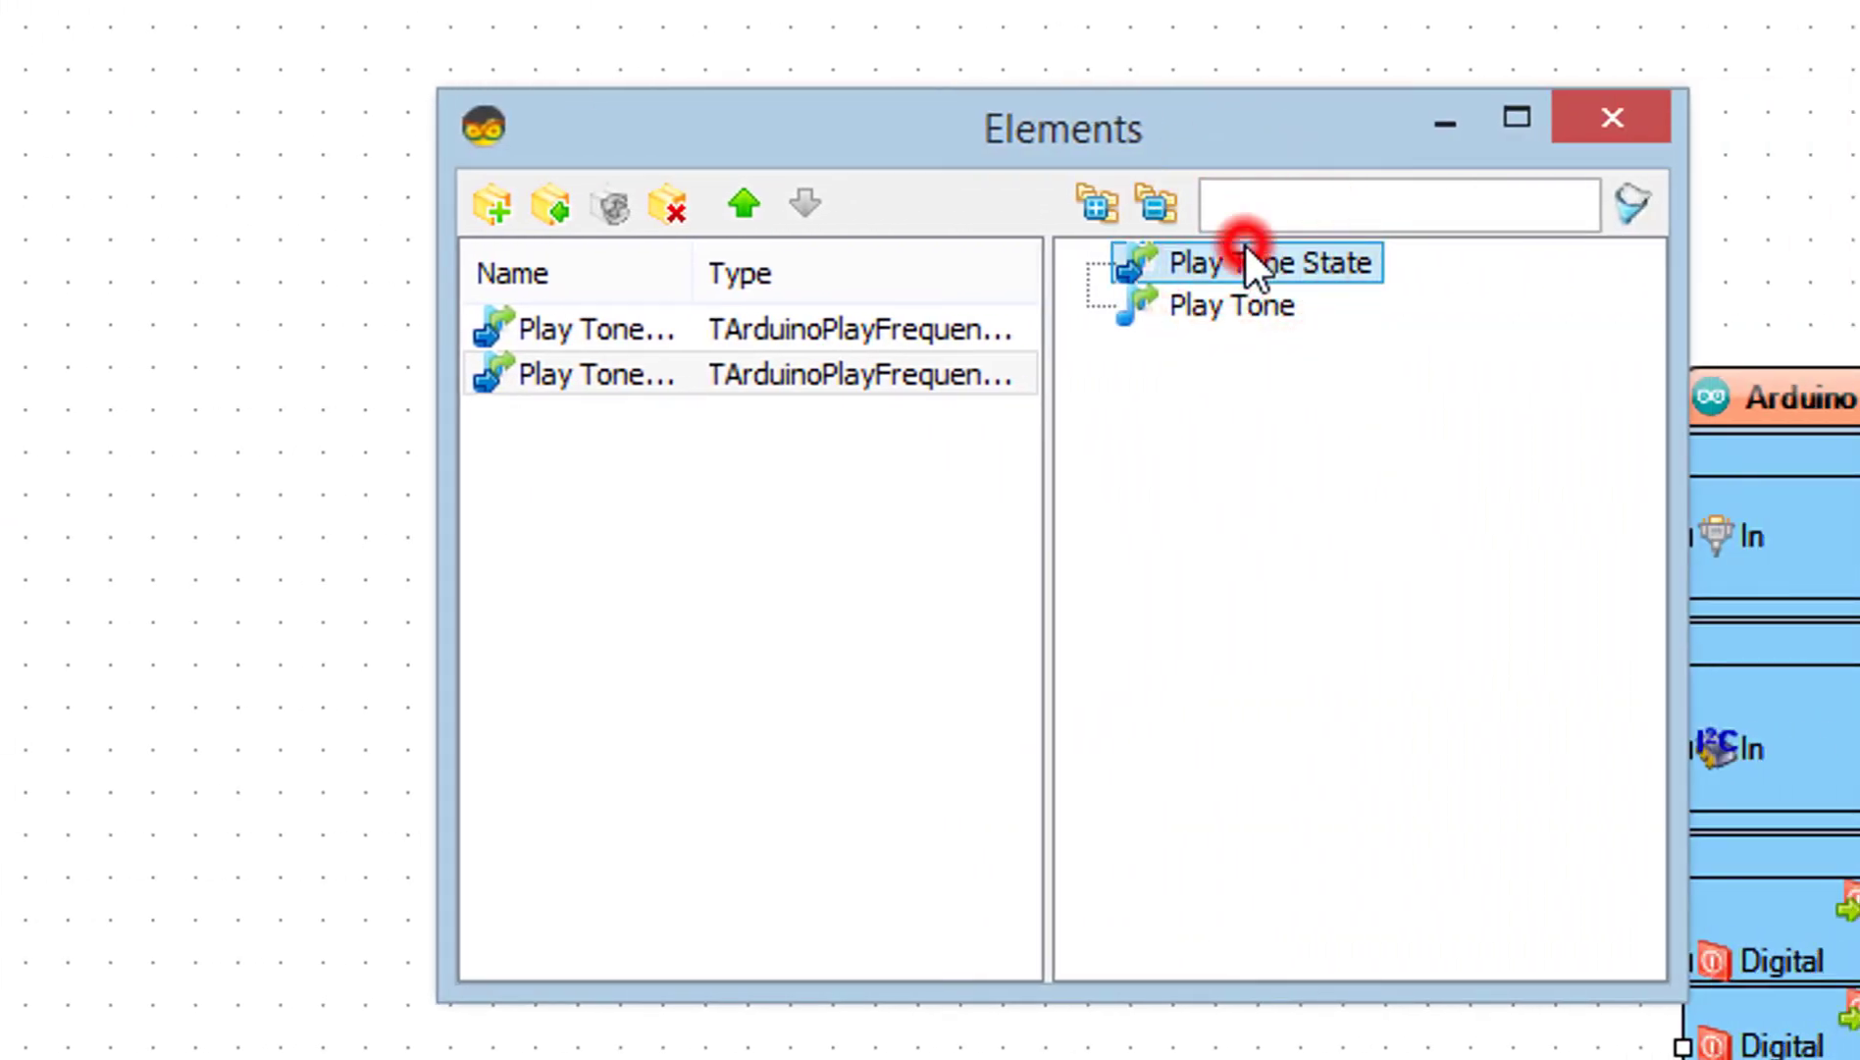
pyautogui.moveTo(1245, 245); pyautogui.dragTo(635, 515)
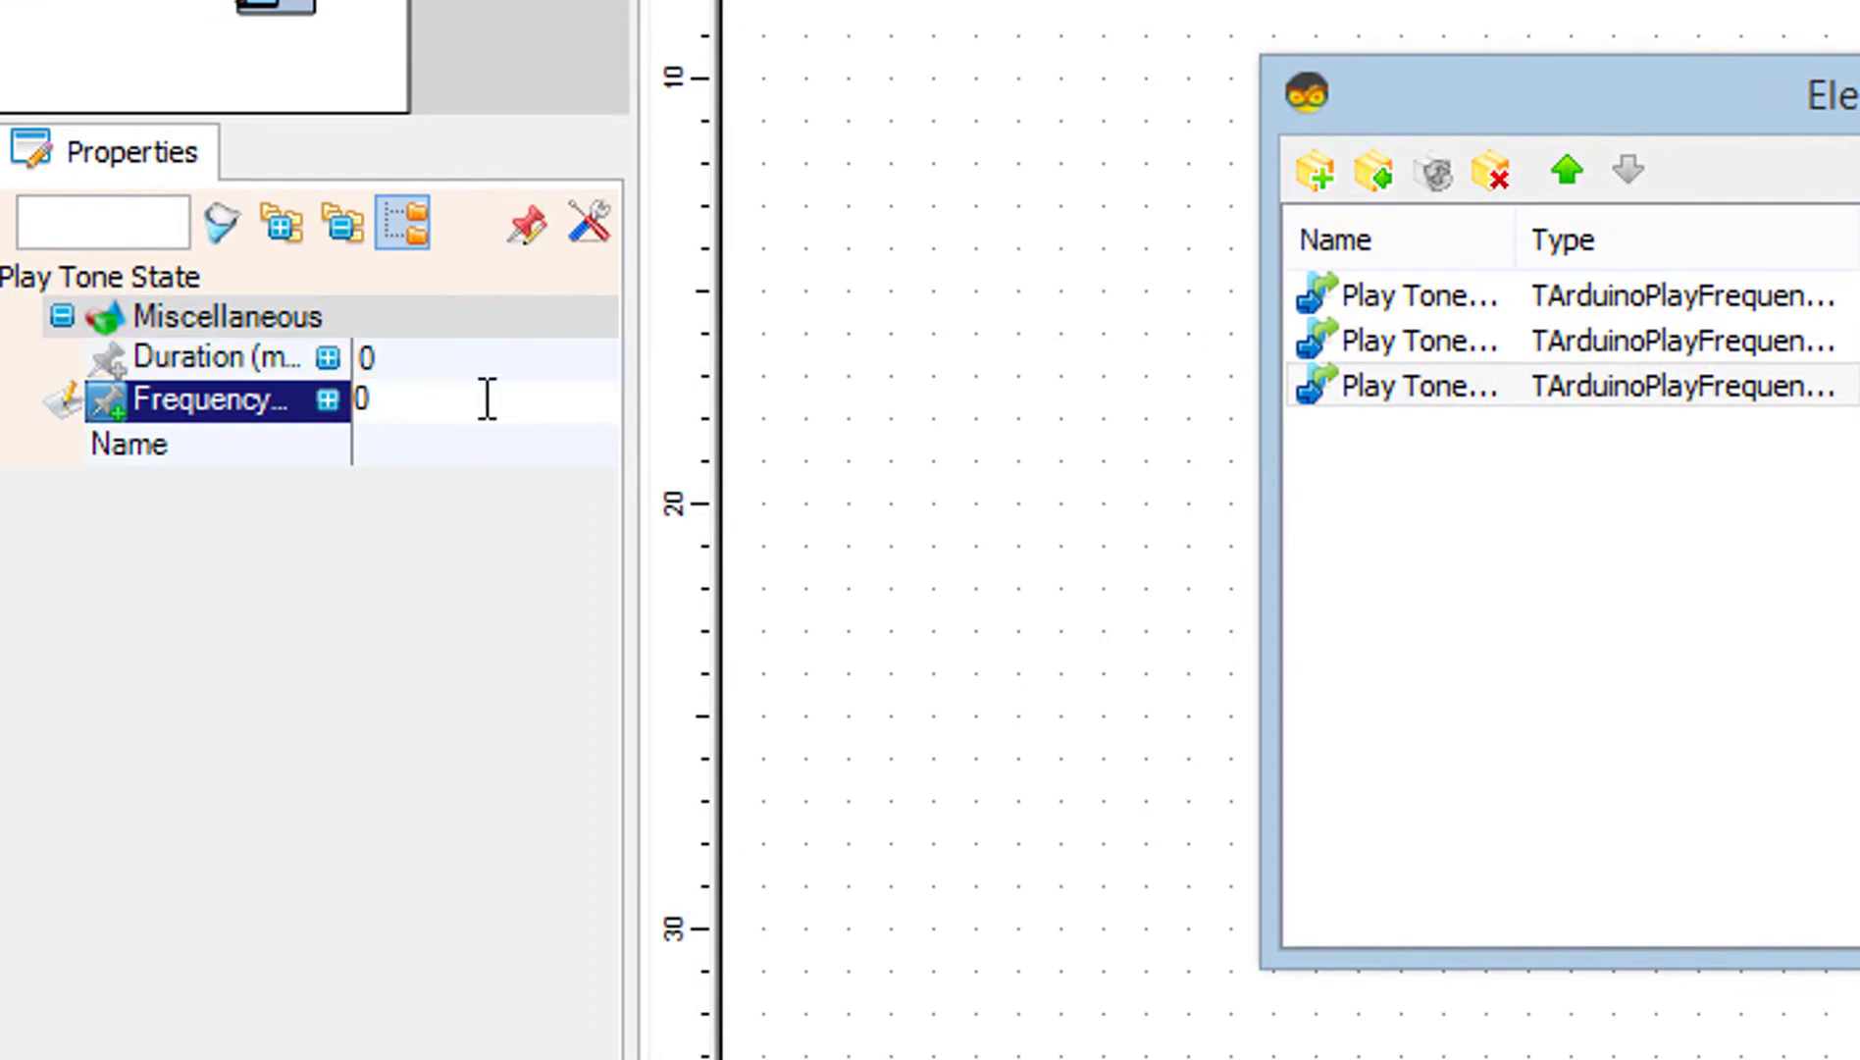
pyautogui.click(487, 399)
pyautogui.write('33')
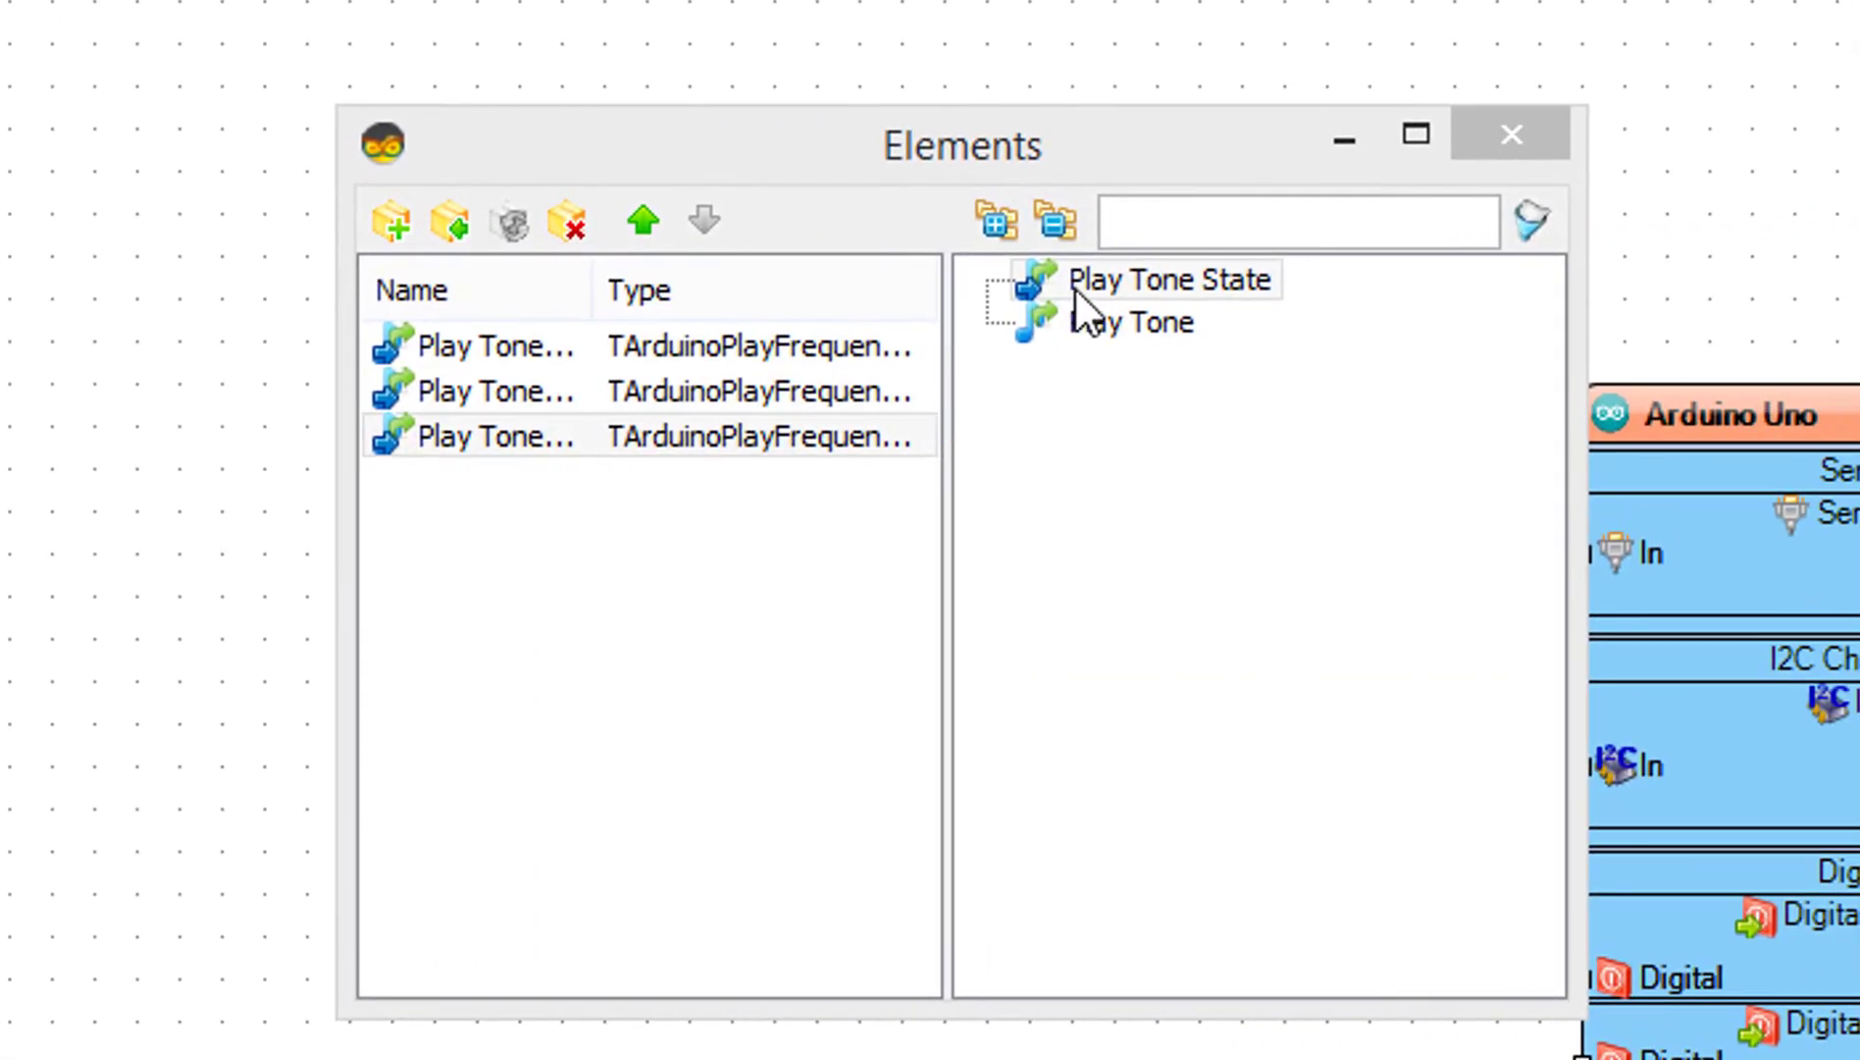
# - Add a fourth Play Tone State element and commit its frequency (one tone set to 350)
pyautogui.click(1081, 278)
pyautogui.moveTo(1096, 278); pyautogui.dragTo(688, 510)
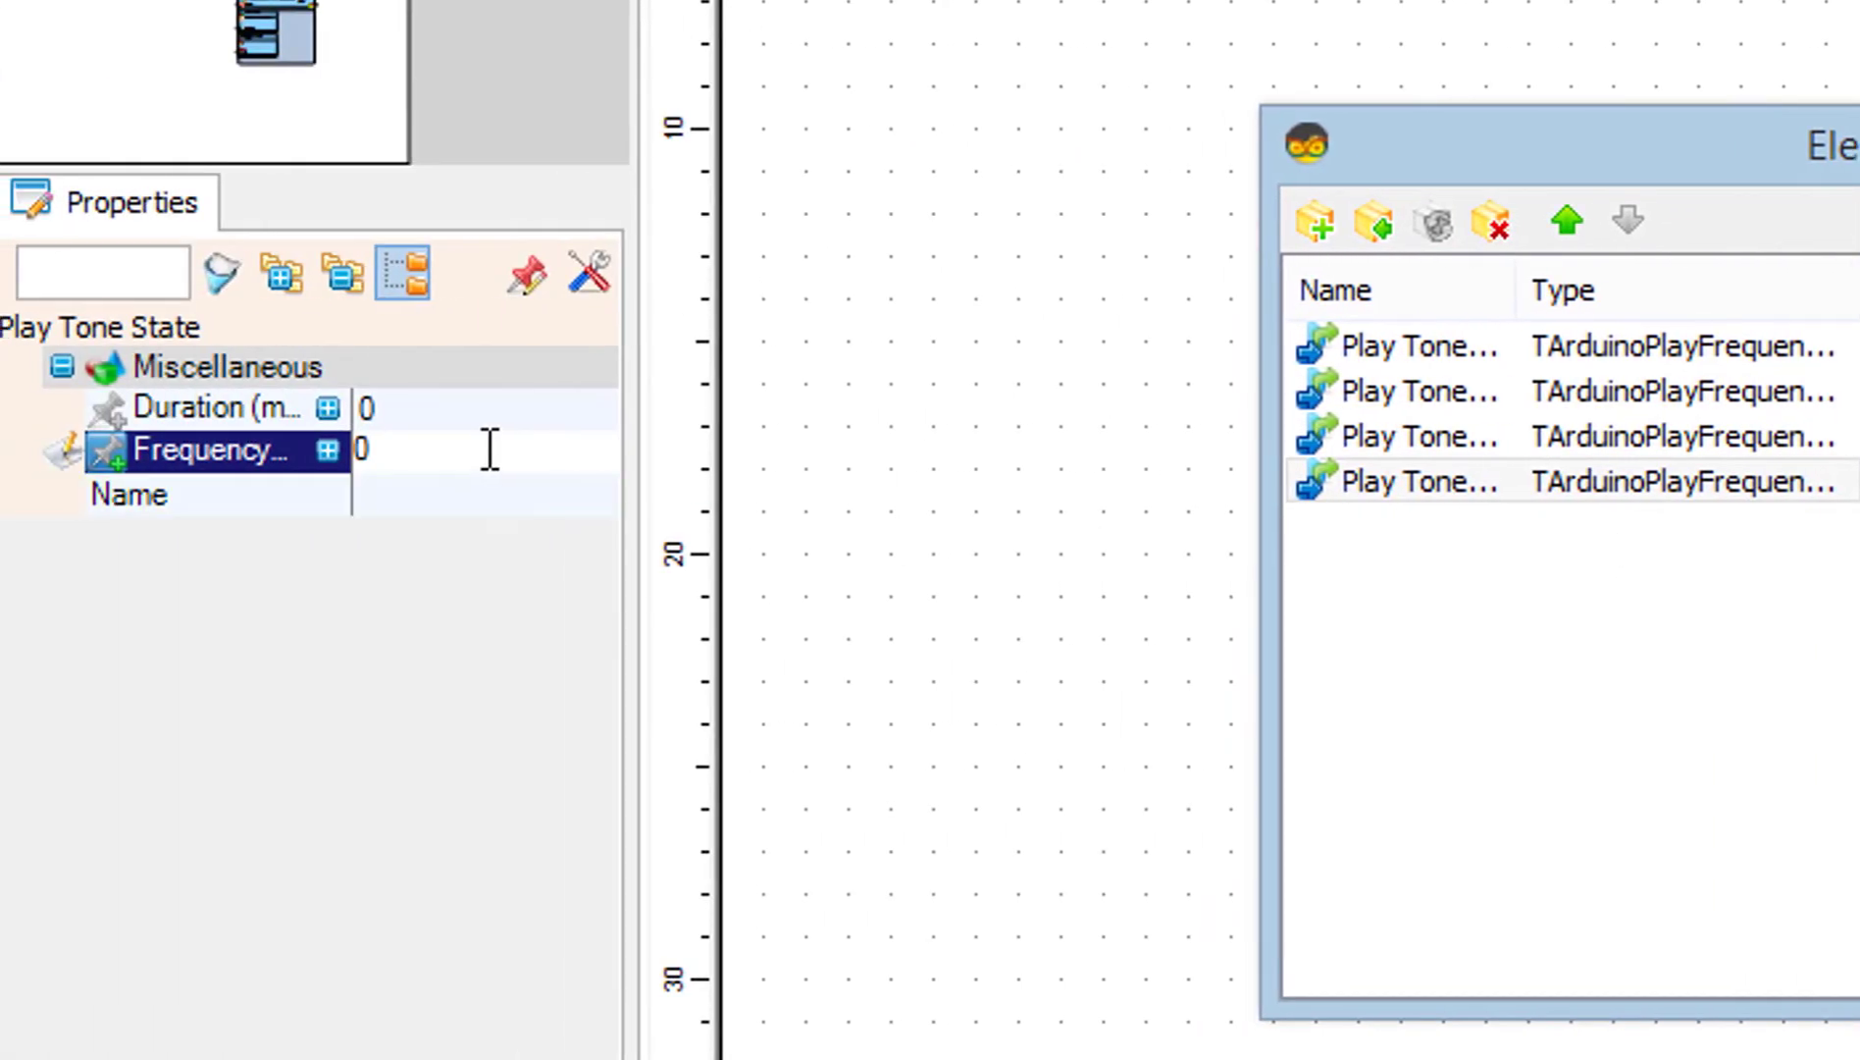
pyautogui.click(490, 450)
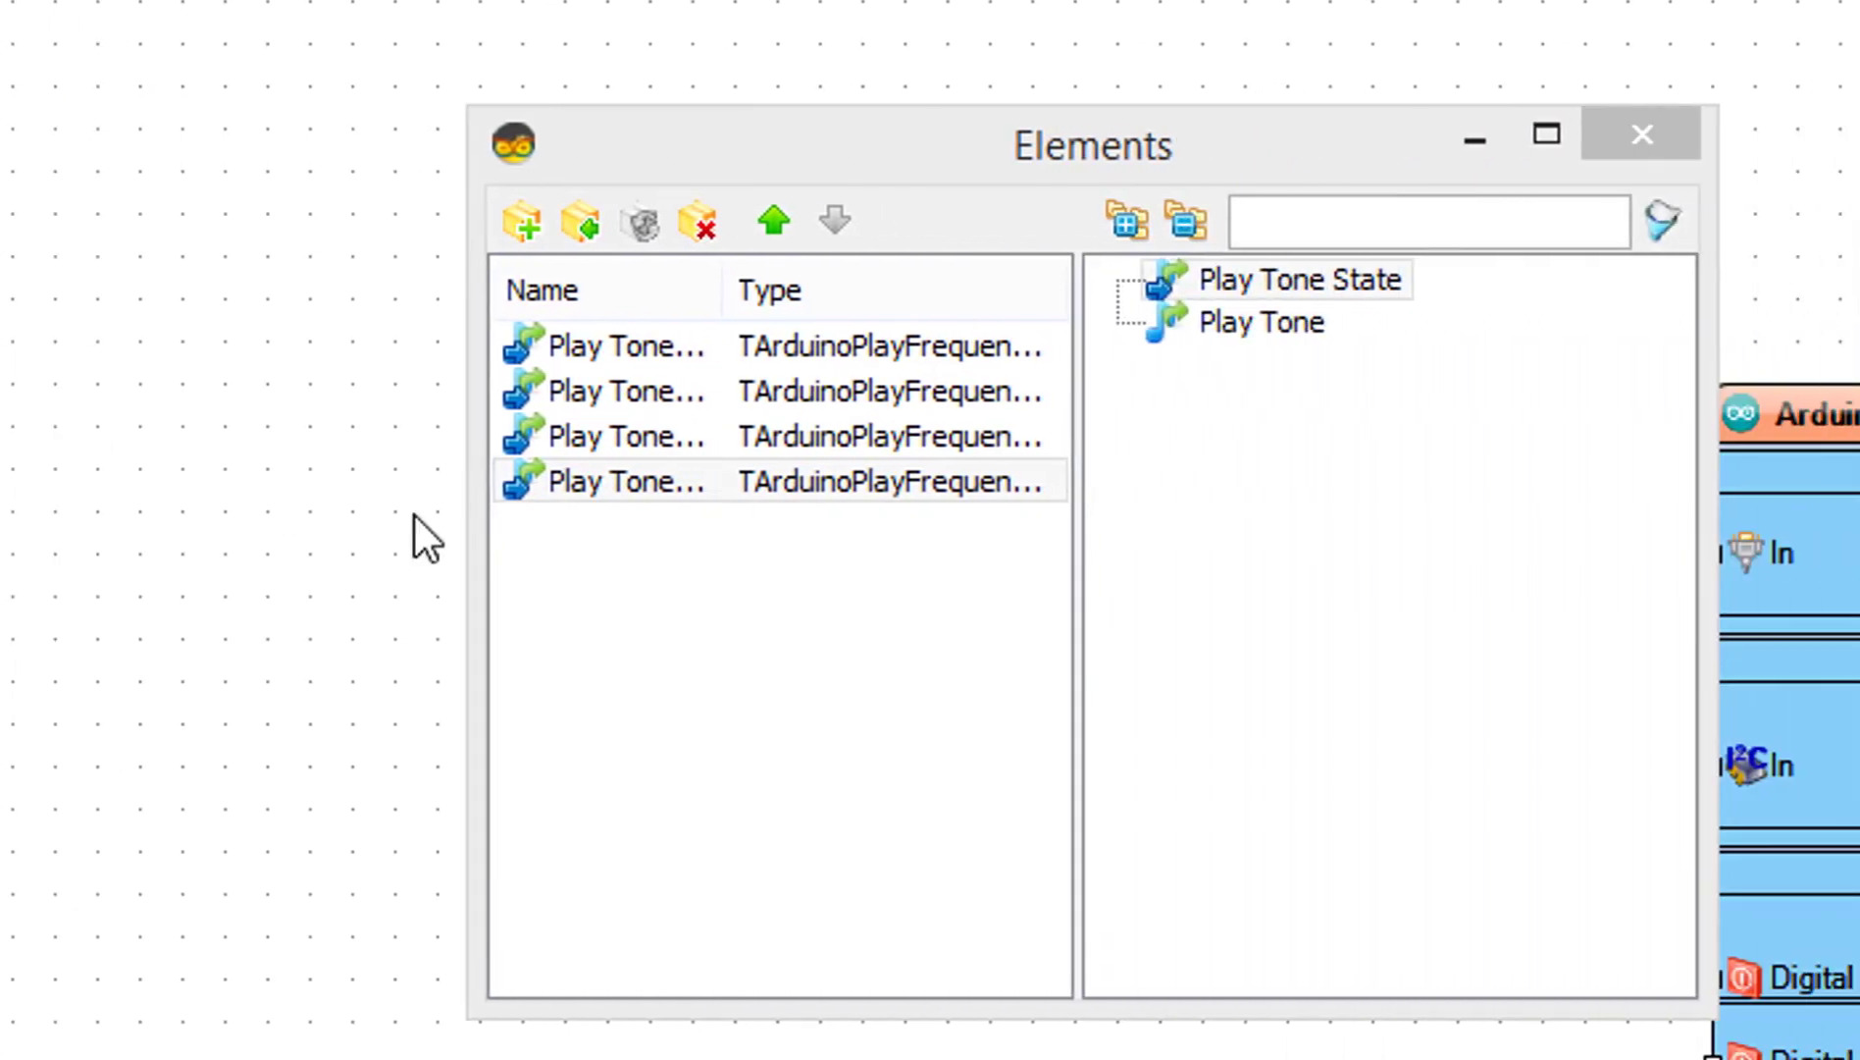
pyautogui.click(662, 612)
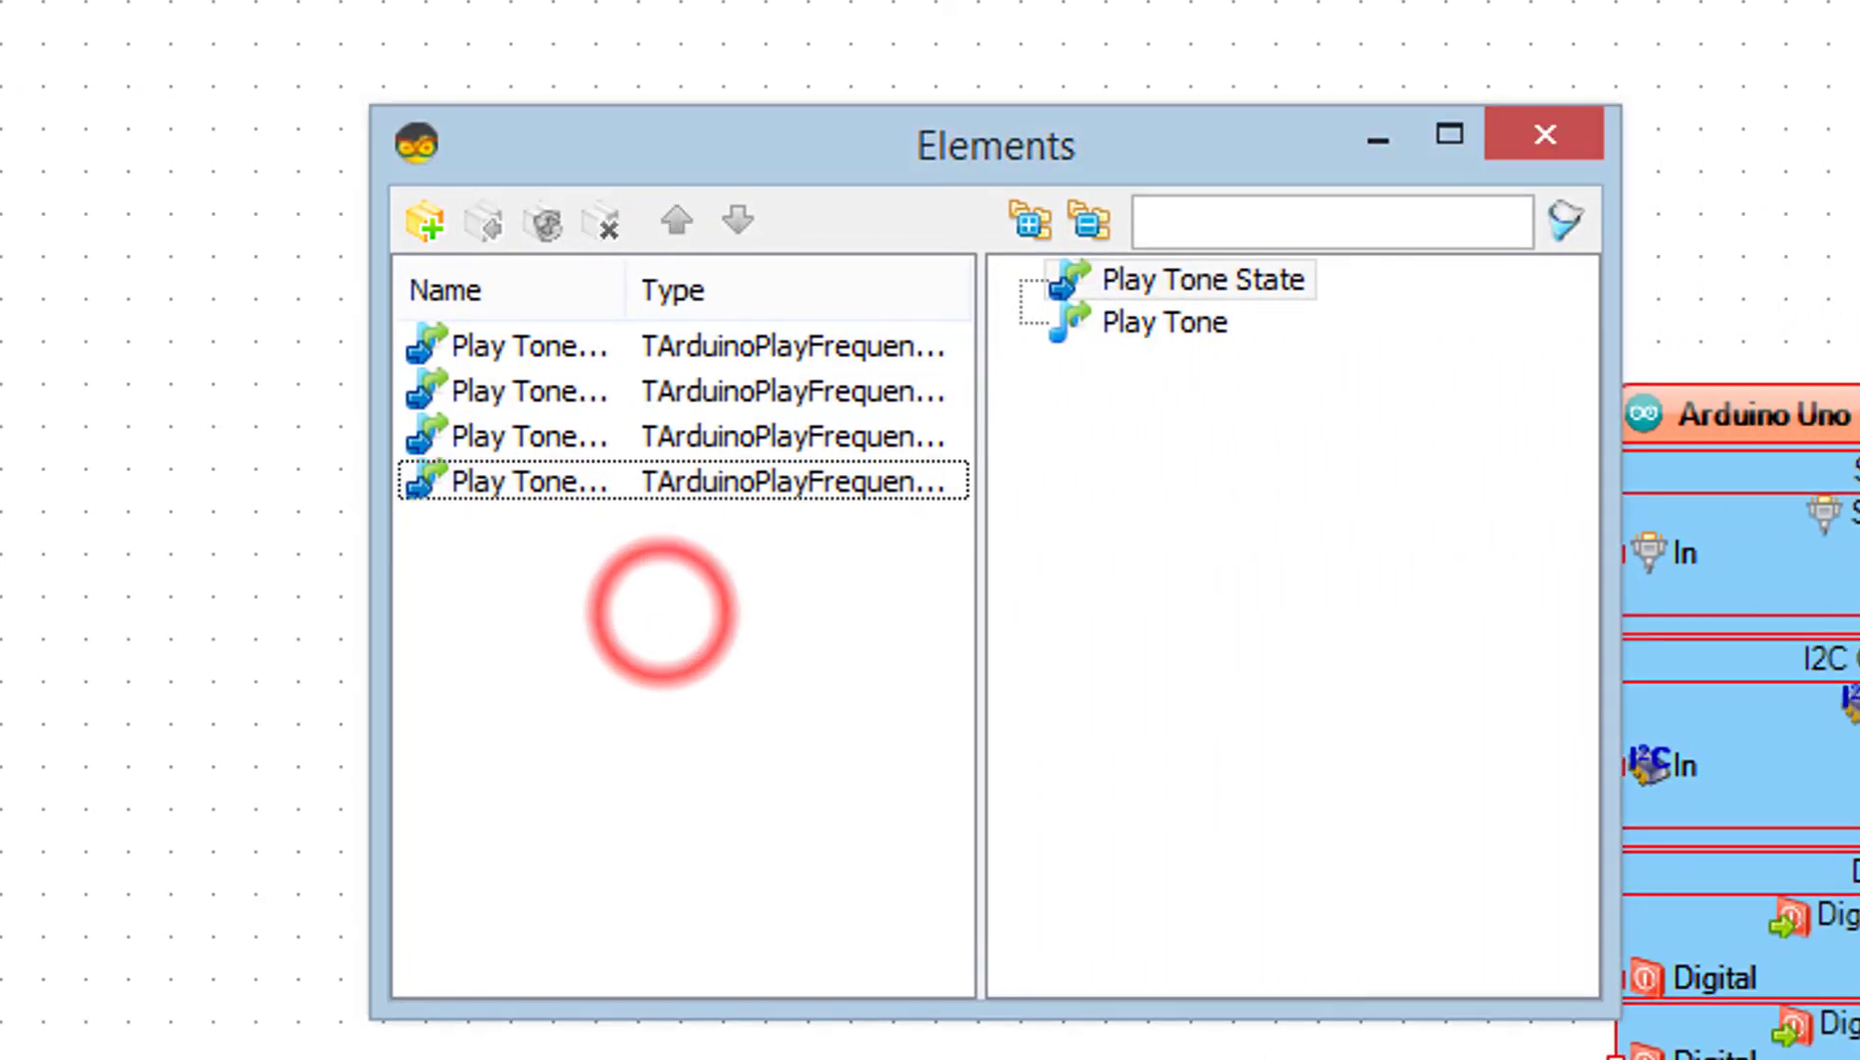
# - Wire Digital[2] and Digital[3] outputs to Play Tone State1 and State2 inputs
pyautogui.click(1516, 133)
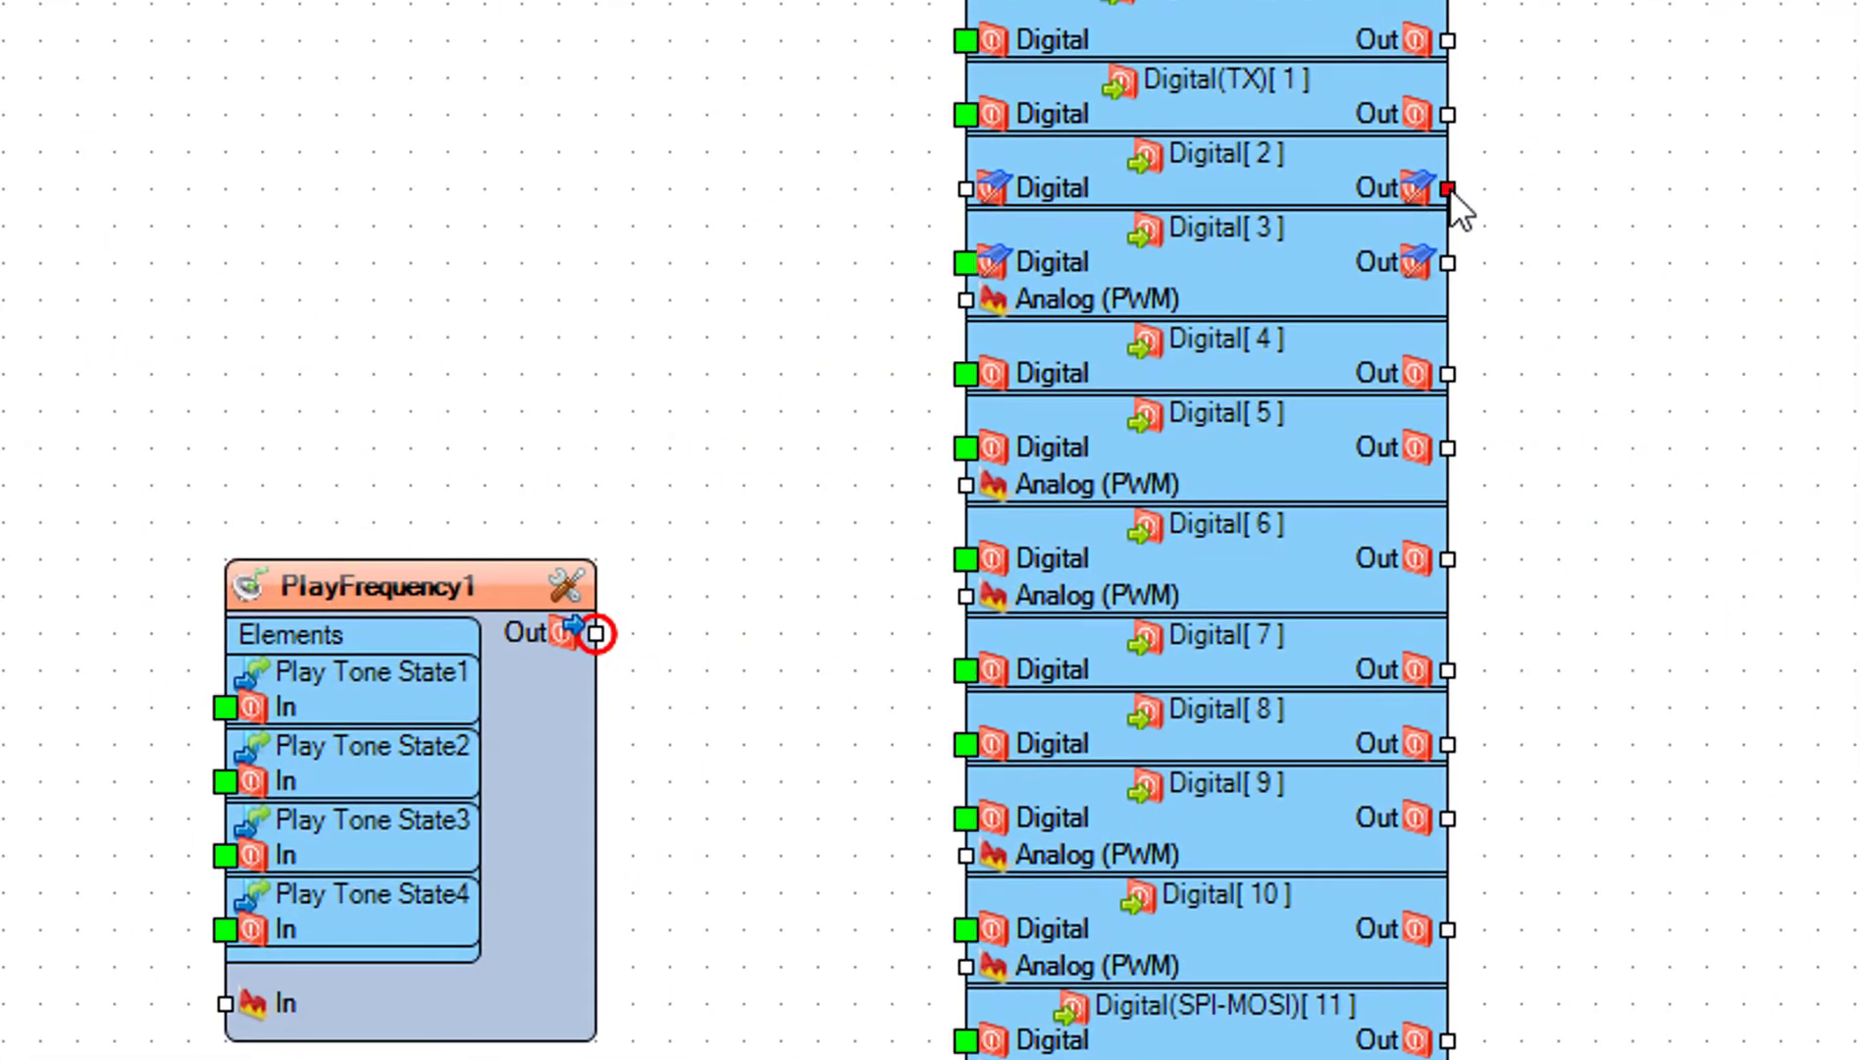
pyautogui.moveTo(1447, 188); pyautogui.dragTo(671, 201)
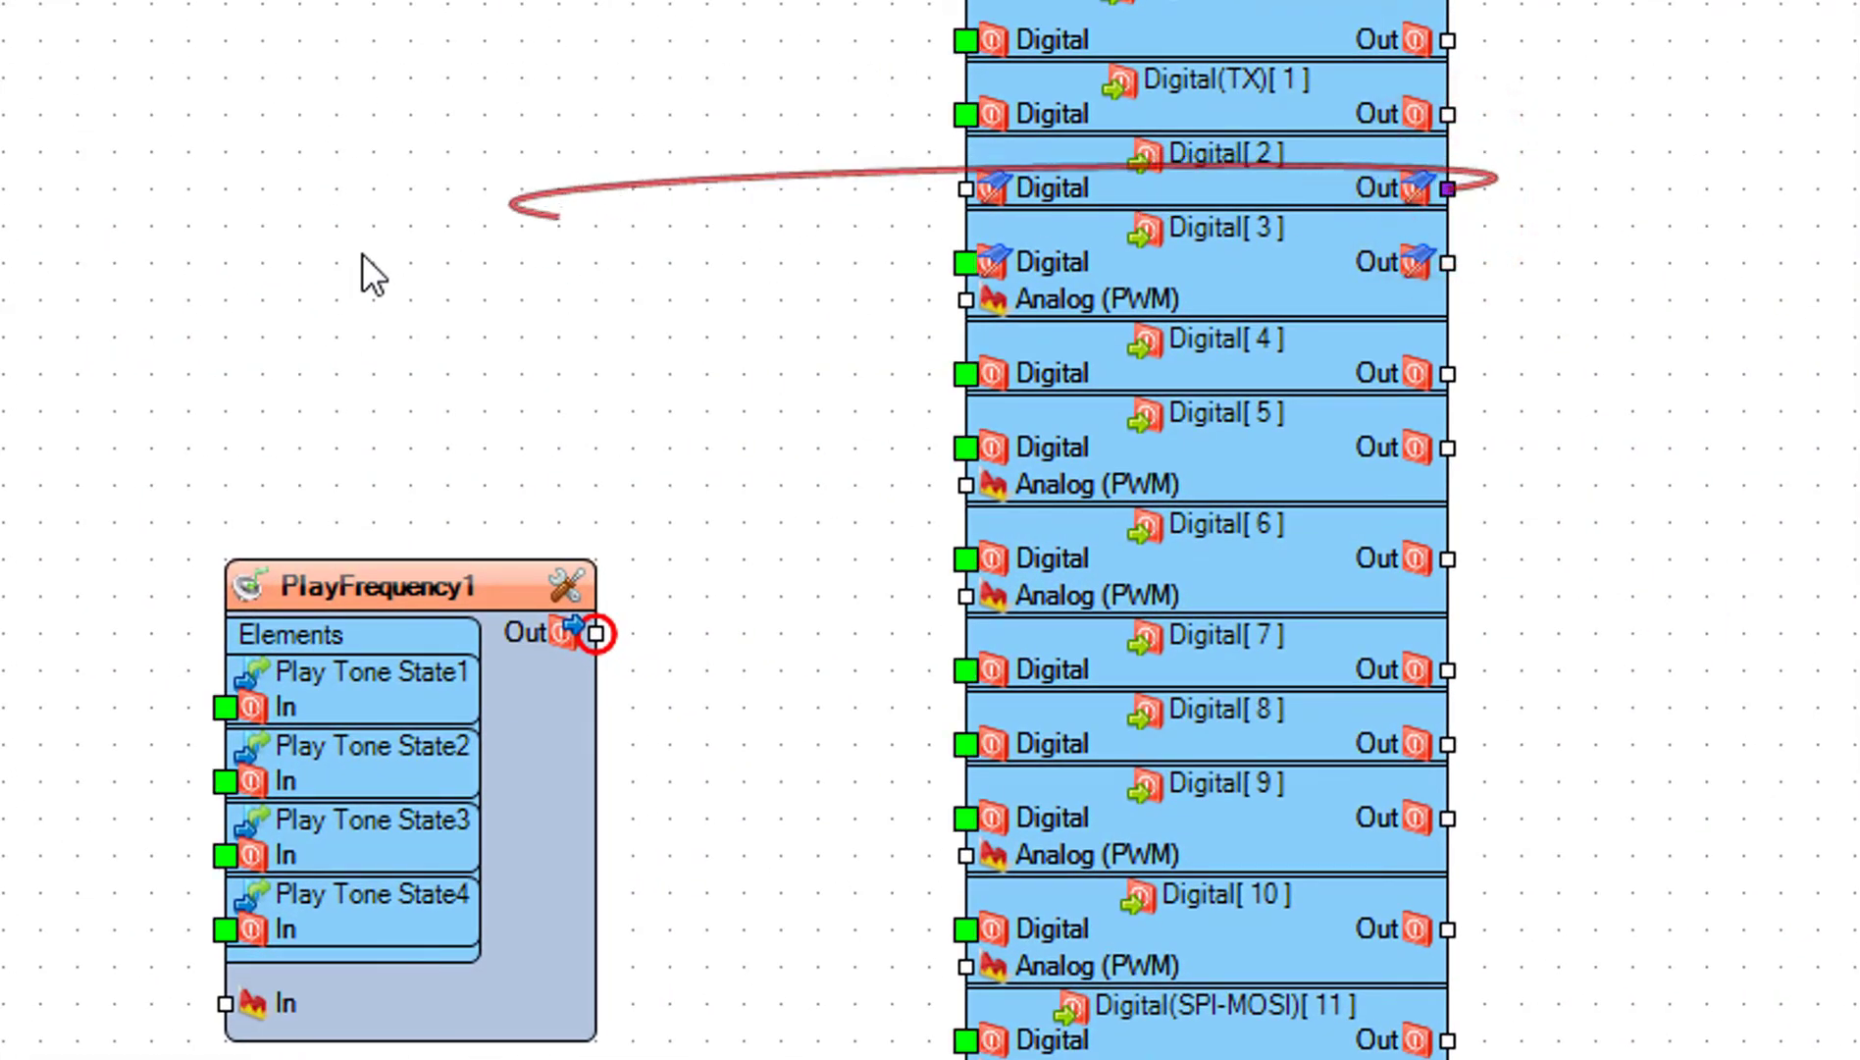
pyautogui.moveTo(672, 200)
pyautogui.mouseDown()
pyautogui.moveTo(21, 615)
pyautogui.moveTo(230, 701)
pyautogui.mouseUp()
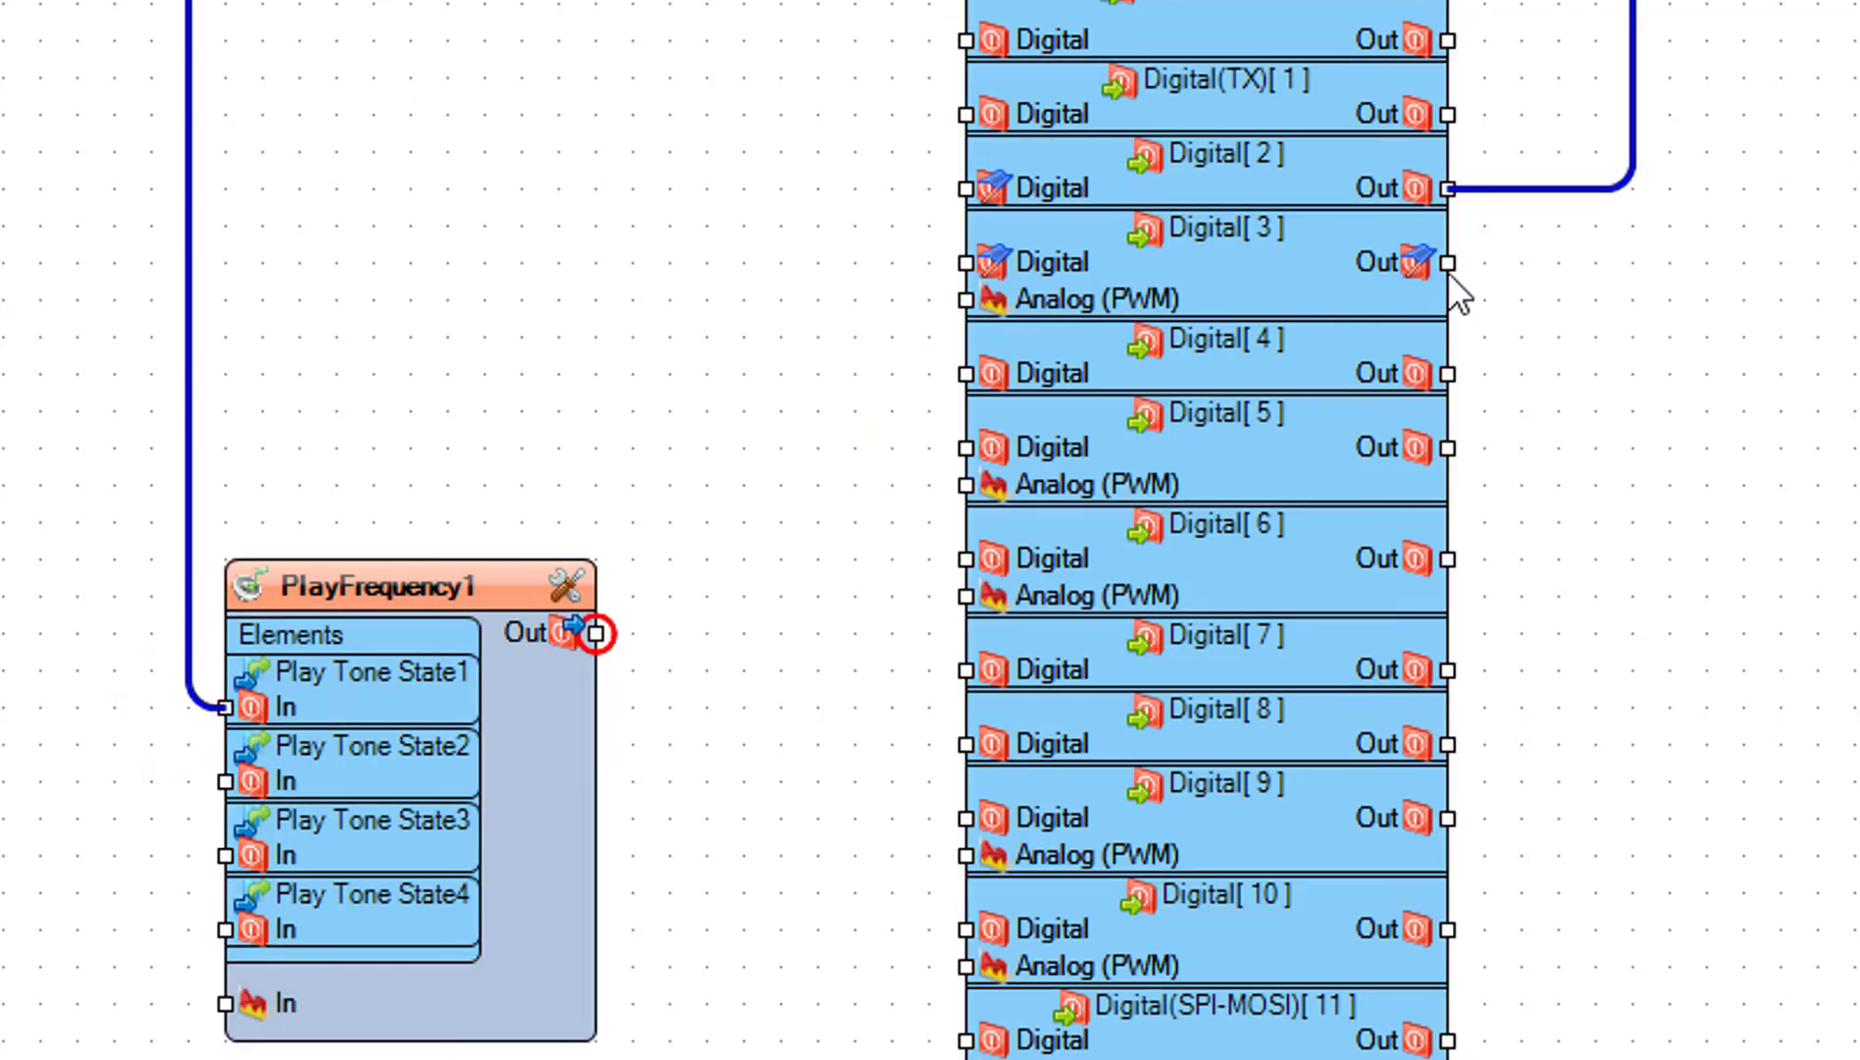
pyautogui.moveTo(1447, 263); pyautogui.dragTo(154, 395)
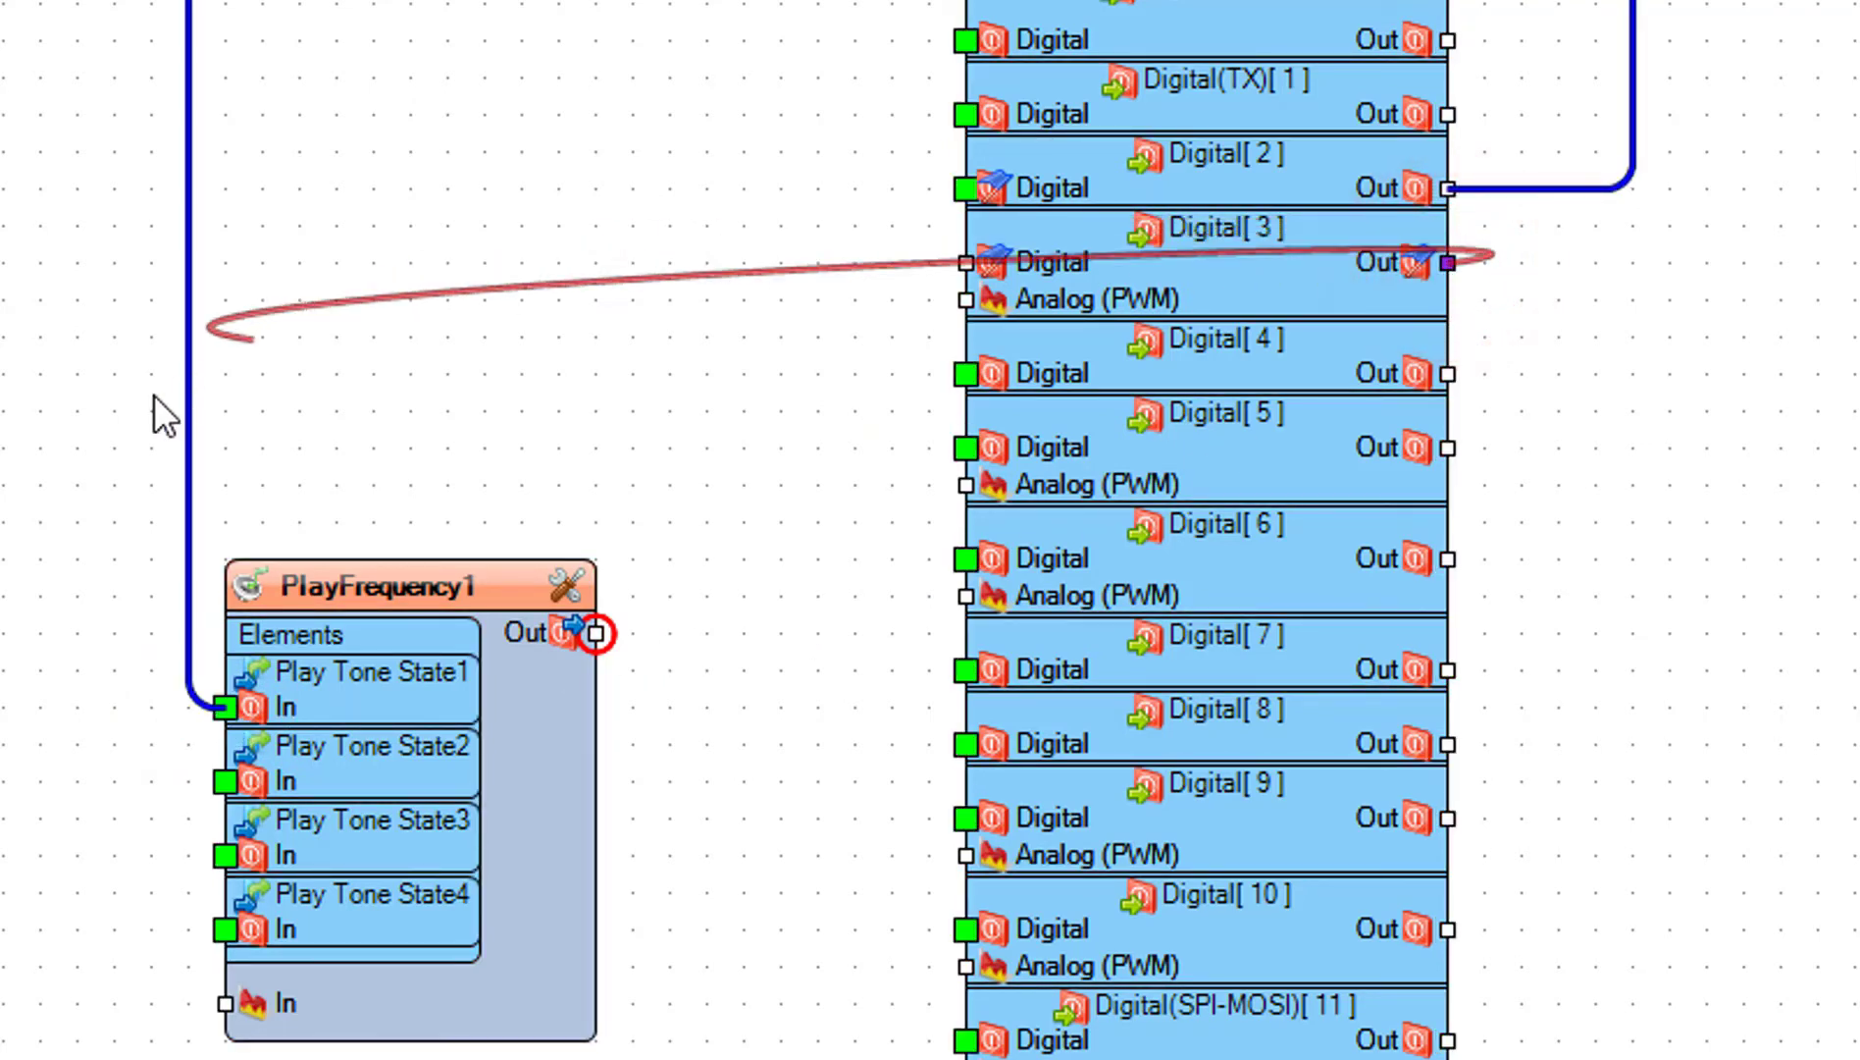
pyautogui.moveTo(154, 395); pyautogui.dragTo(229, 775)
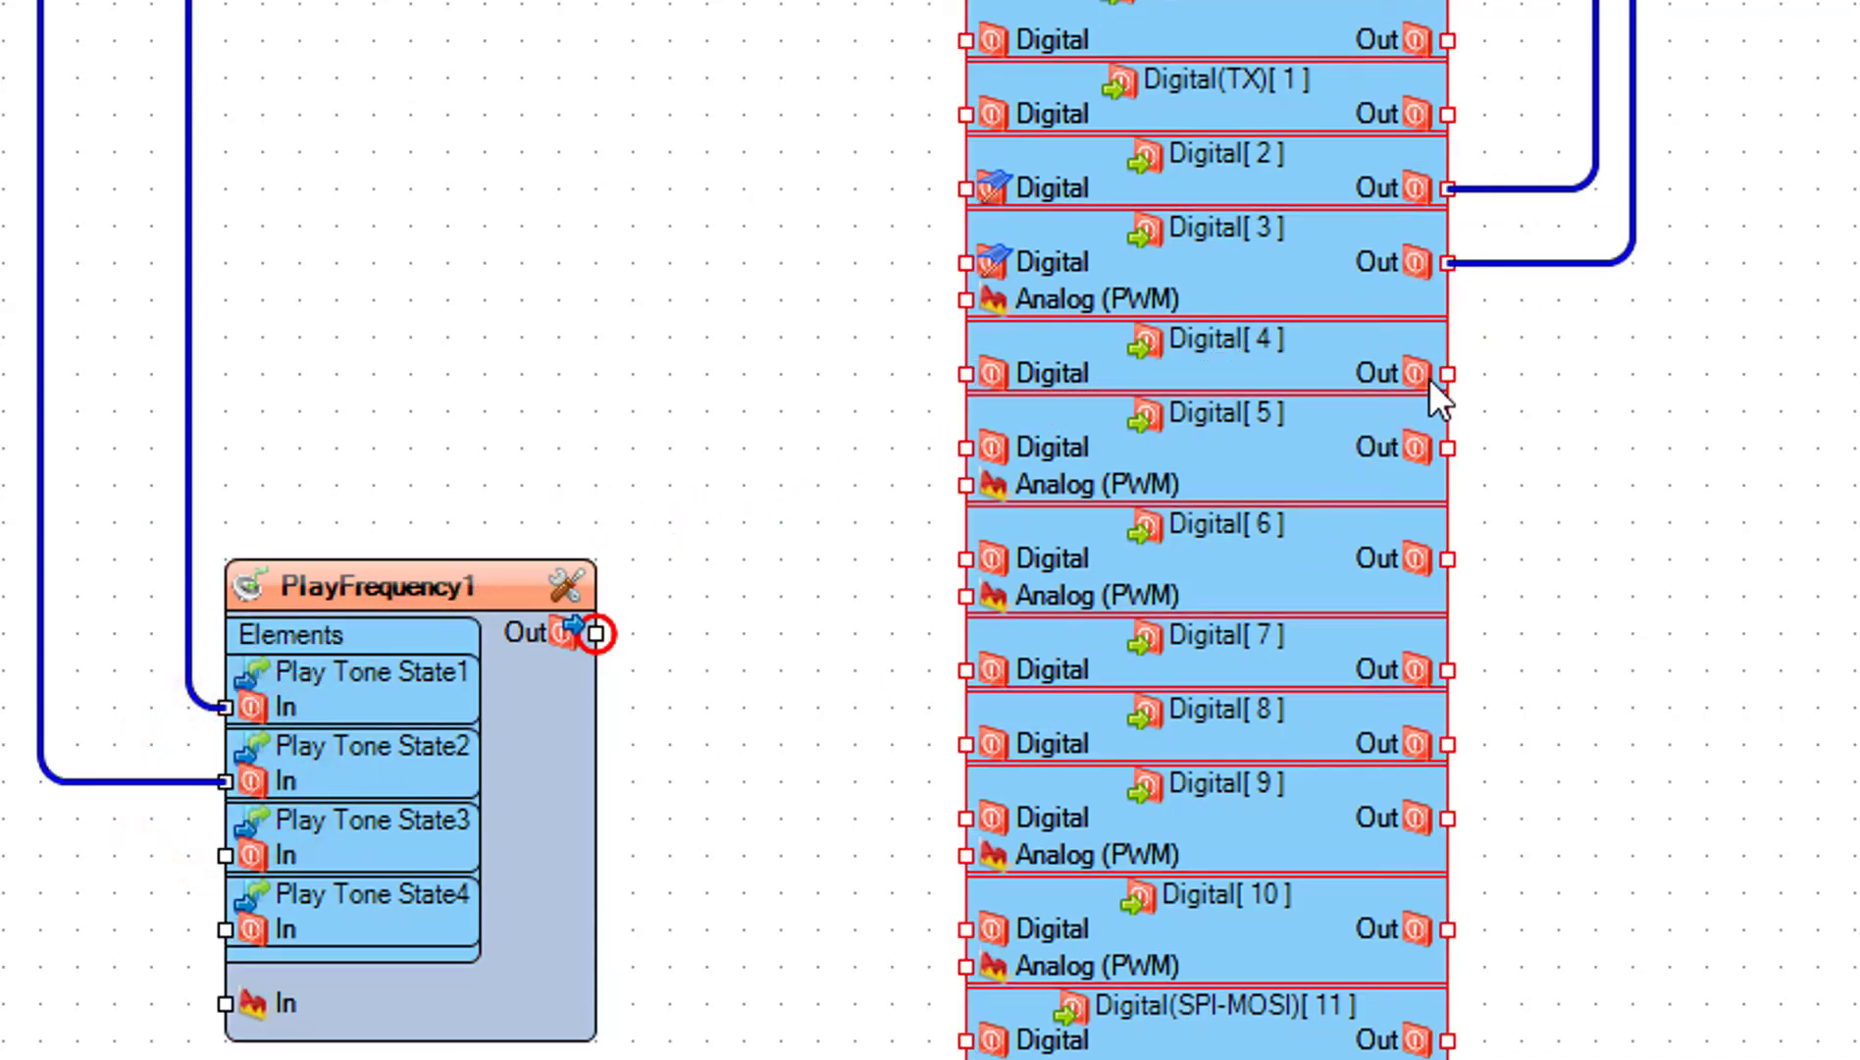
# - Wire Digital[4] and Digital[5] outputs to Play Tone State3 and State4 inputs
pyautogui.moveTo(1446, 374)
pyautogui.mouseDown()
pyautogui.moveTo(287, 503)
pyautogui.moveTo(127, 824)
pyautogui.moveTo(223, 855)
pyautogui.mouseUp()
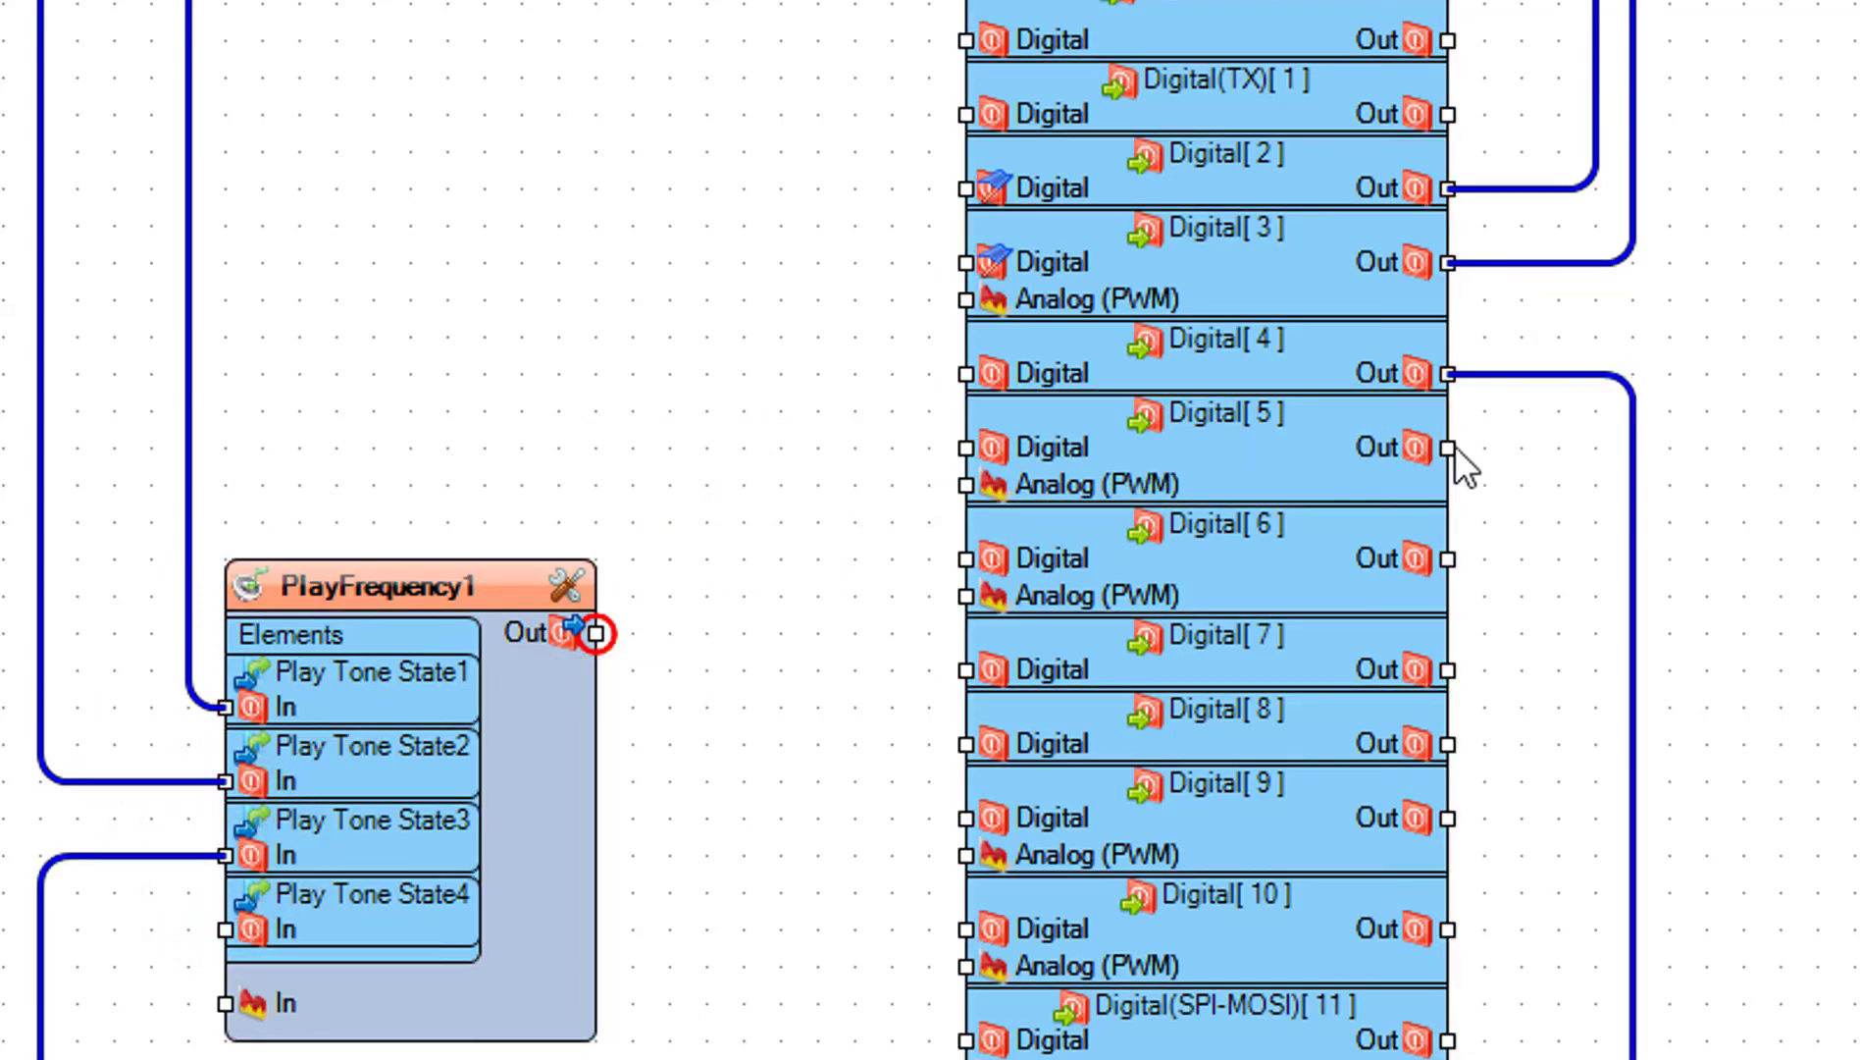
pyautogui.moveTo(1452, 448); pyautogui.dragTo(51, 694)
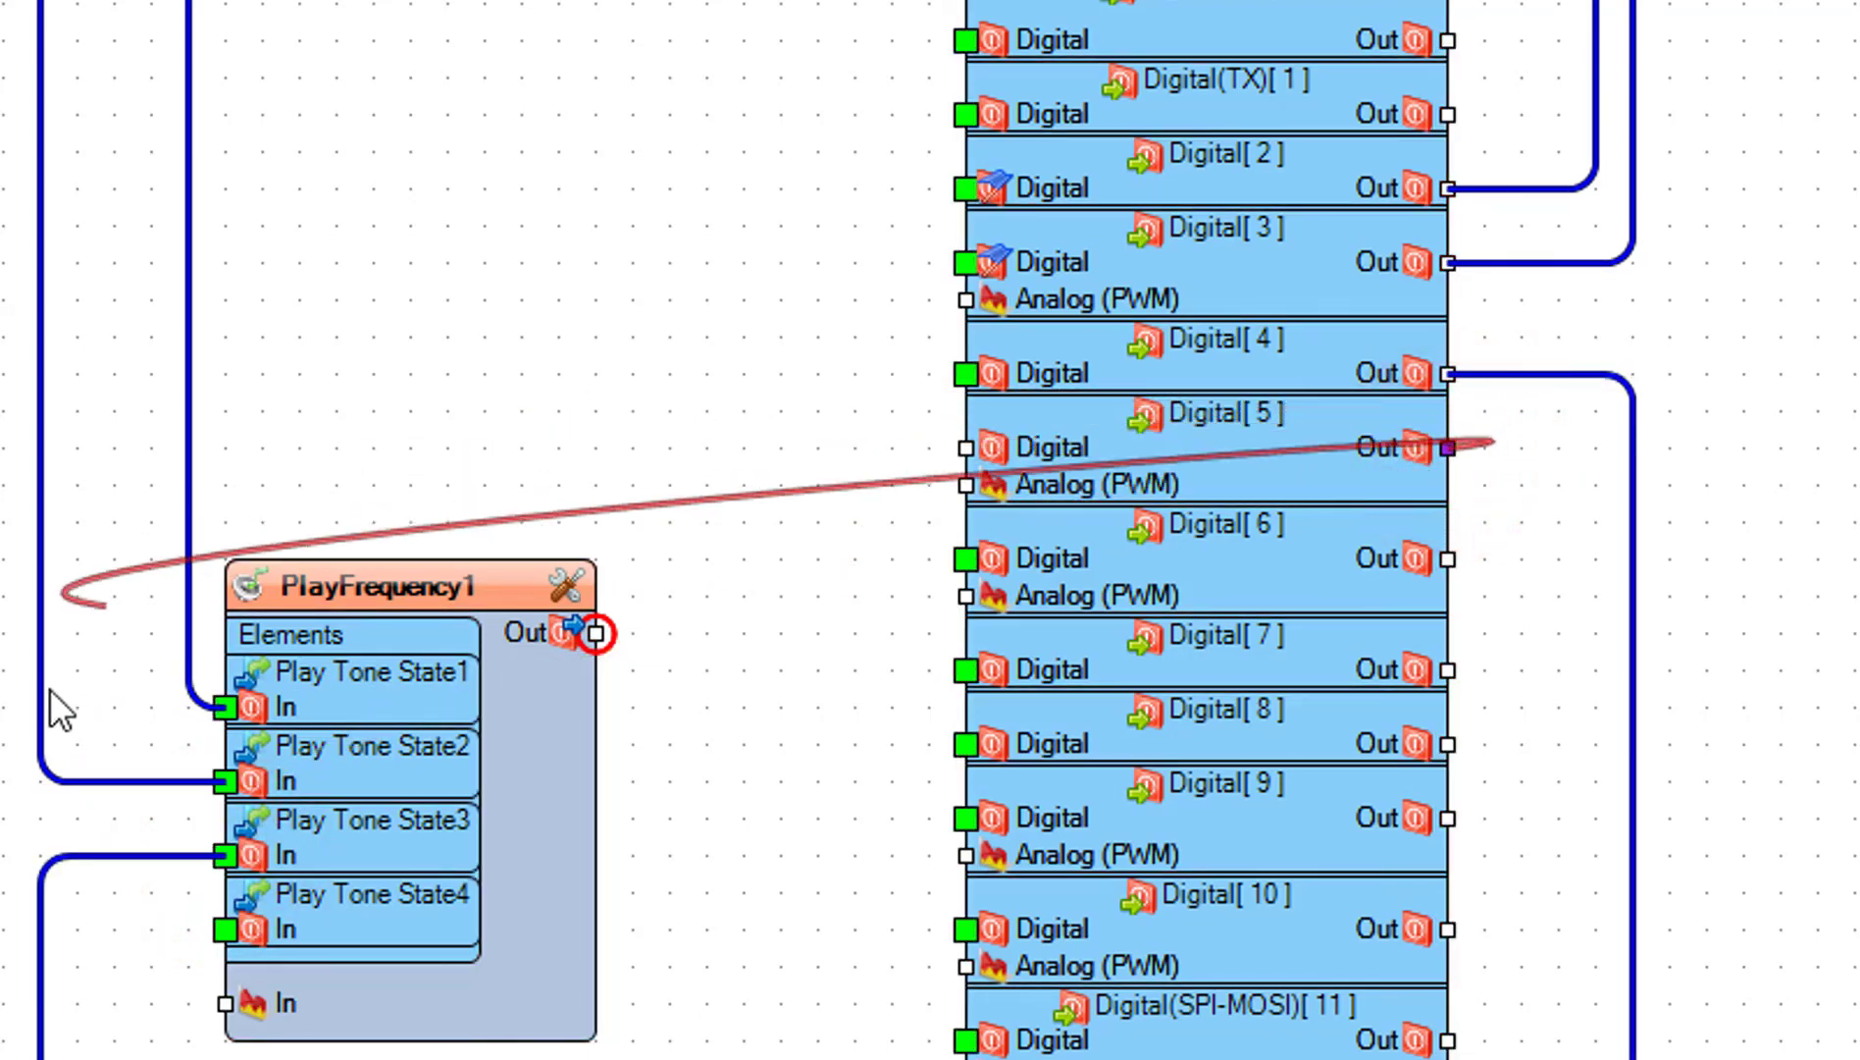
pyautogui.moveTo(54, 709)
pyautogui.mouseDown()
pyautogui.moveTo(218, 932)
pyautogui.moveTo(220, 900)
pyautogui.mouseUp()
# - Wire PlayFrequency1's output to the board's Digital[8] input
pyautogui.moveTo(595, 633); pyautogui.dragTo(731, 661)
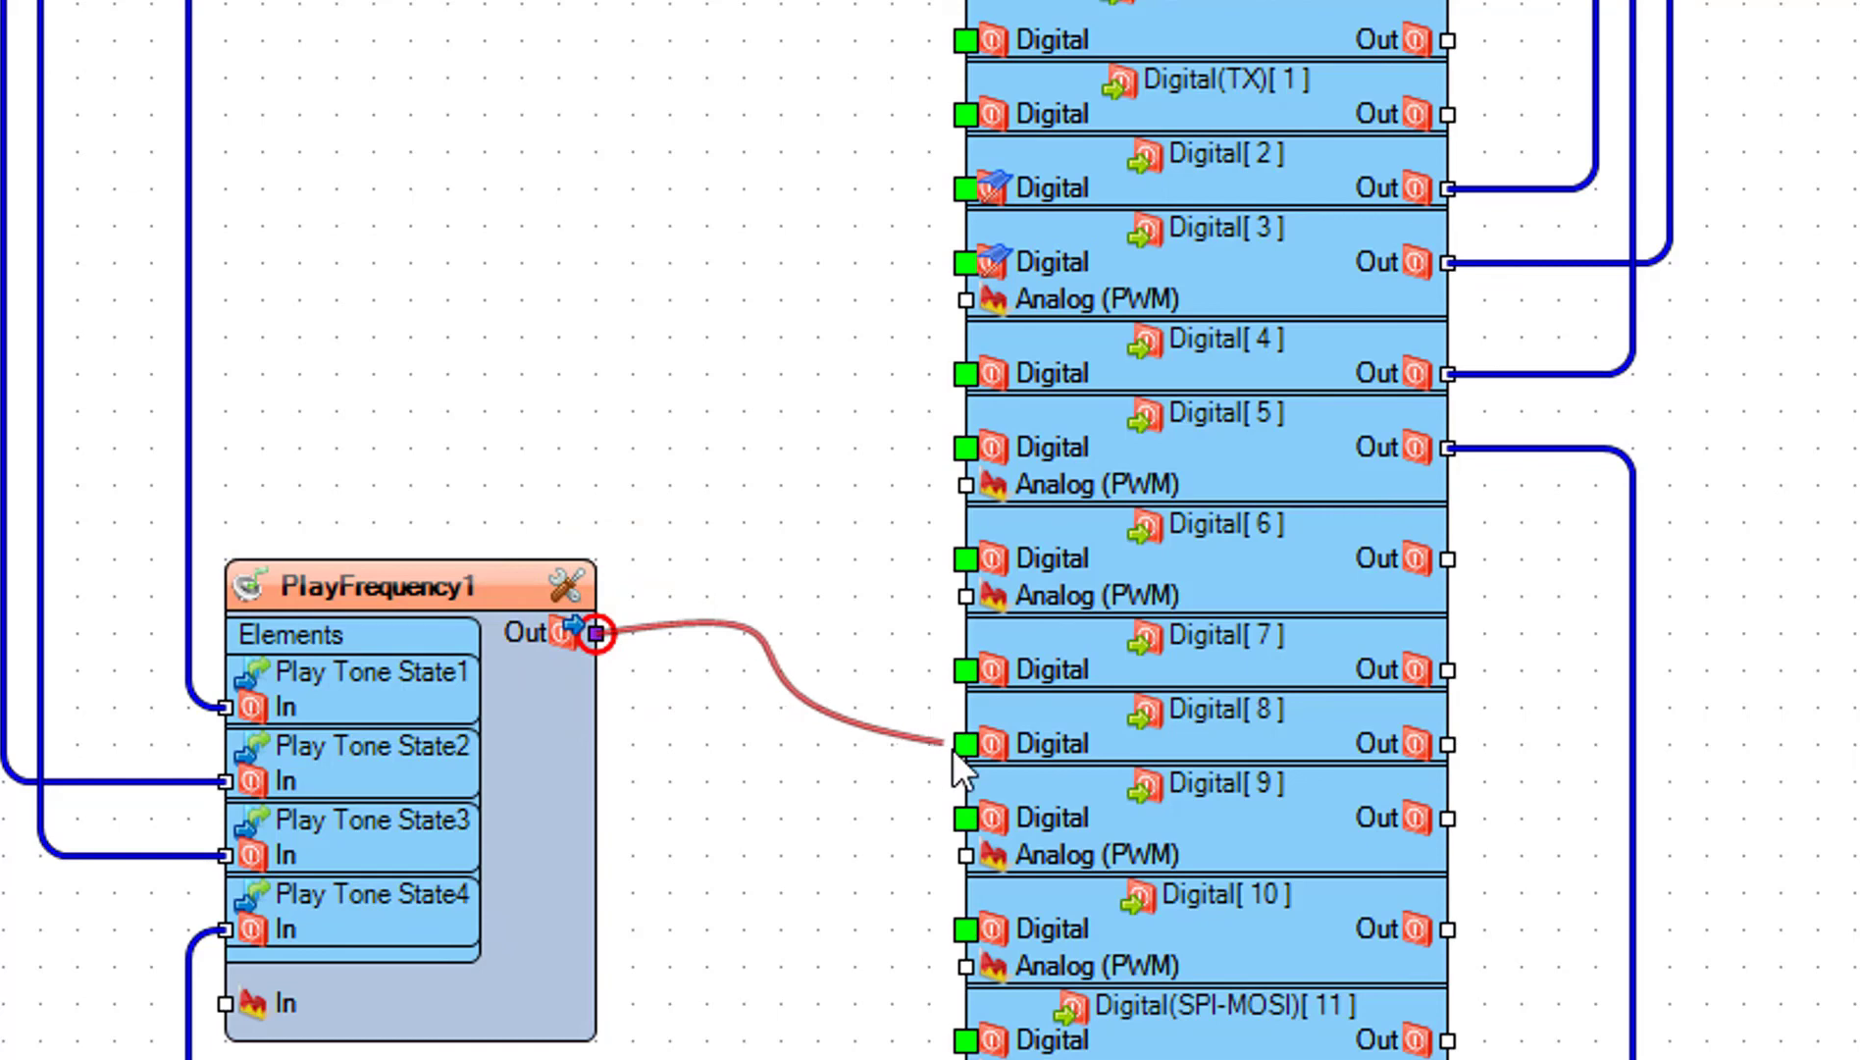
pyautogui.moveTo(954, 748); pyautogui.dragTo(963, 749)
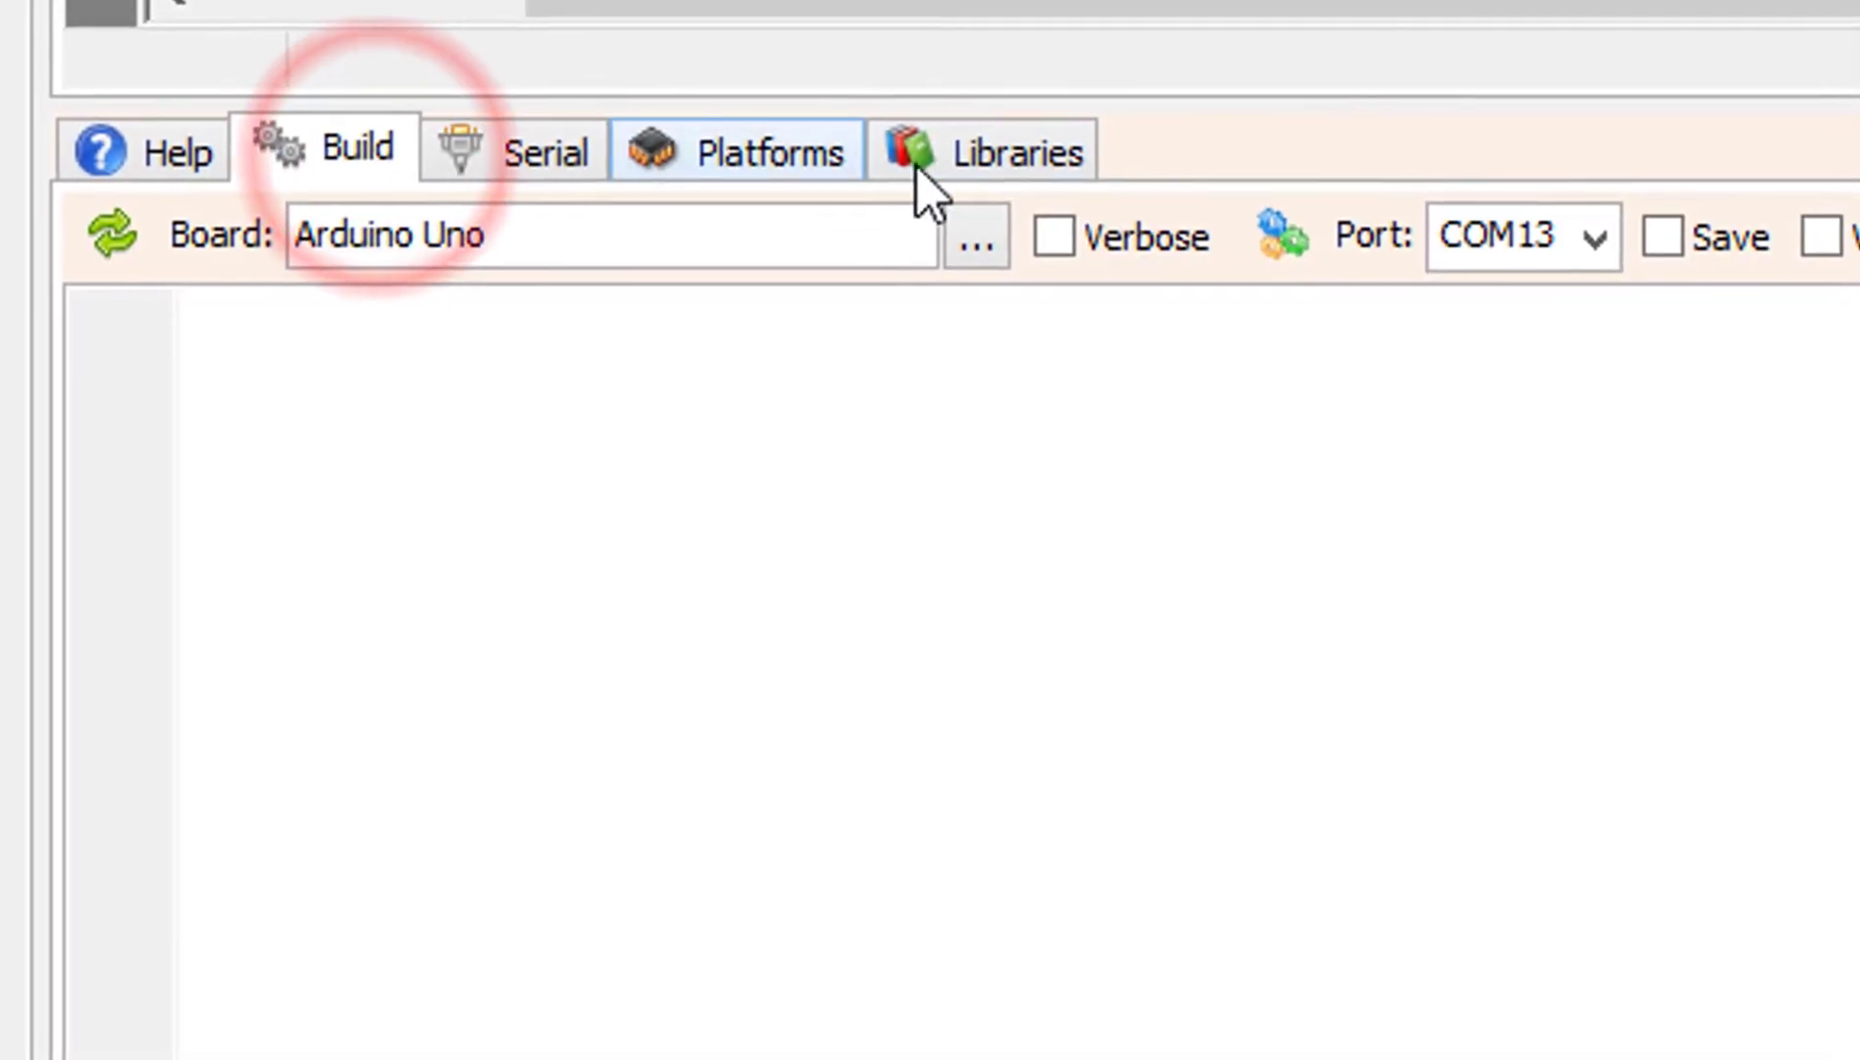
# - Select port COM13 and start building and uploading to the Arduino Uno
pyautogui.click(1163, 224)
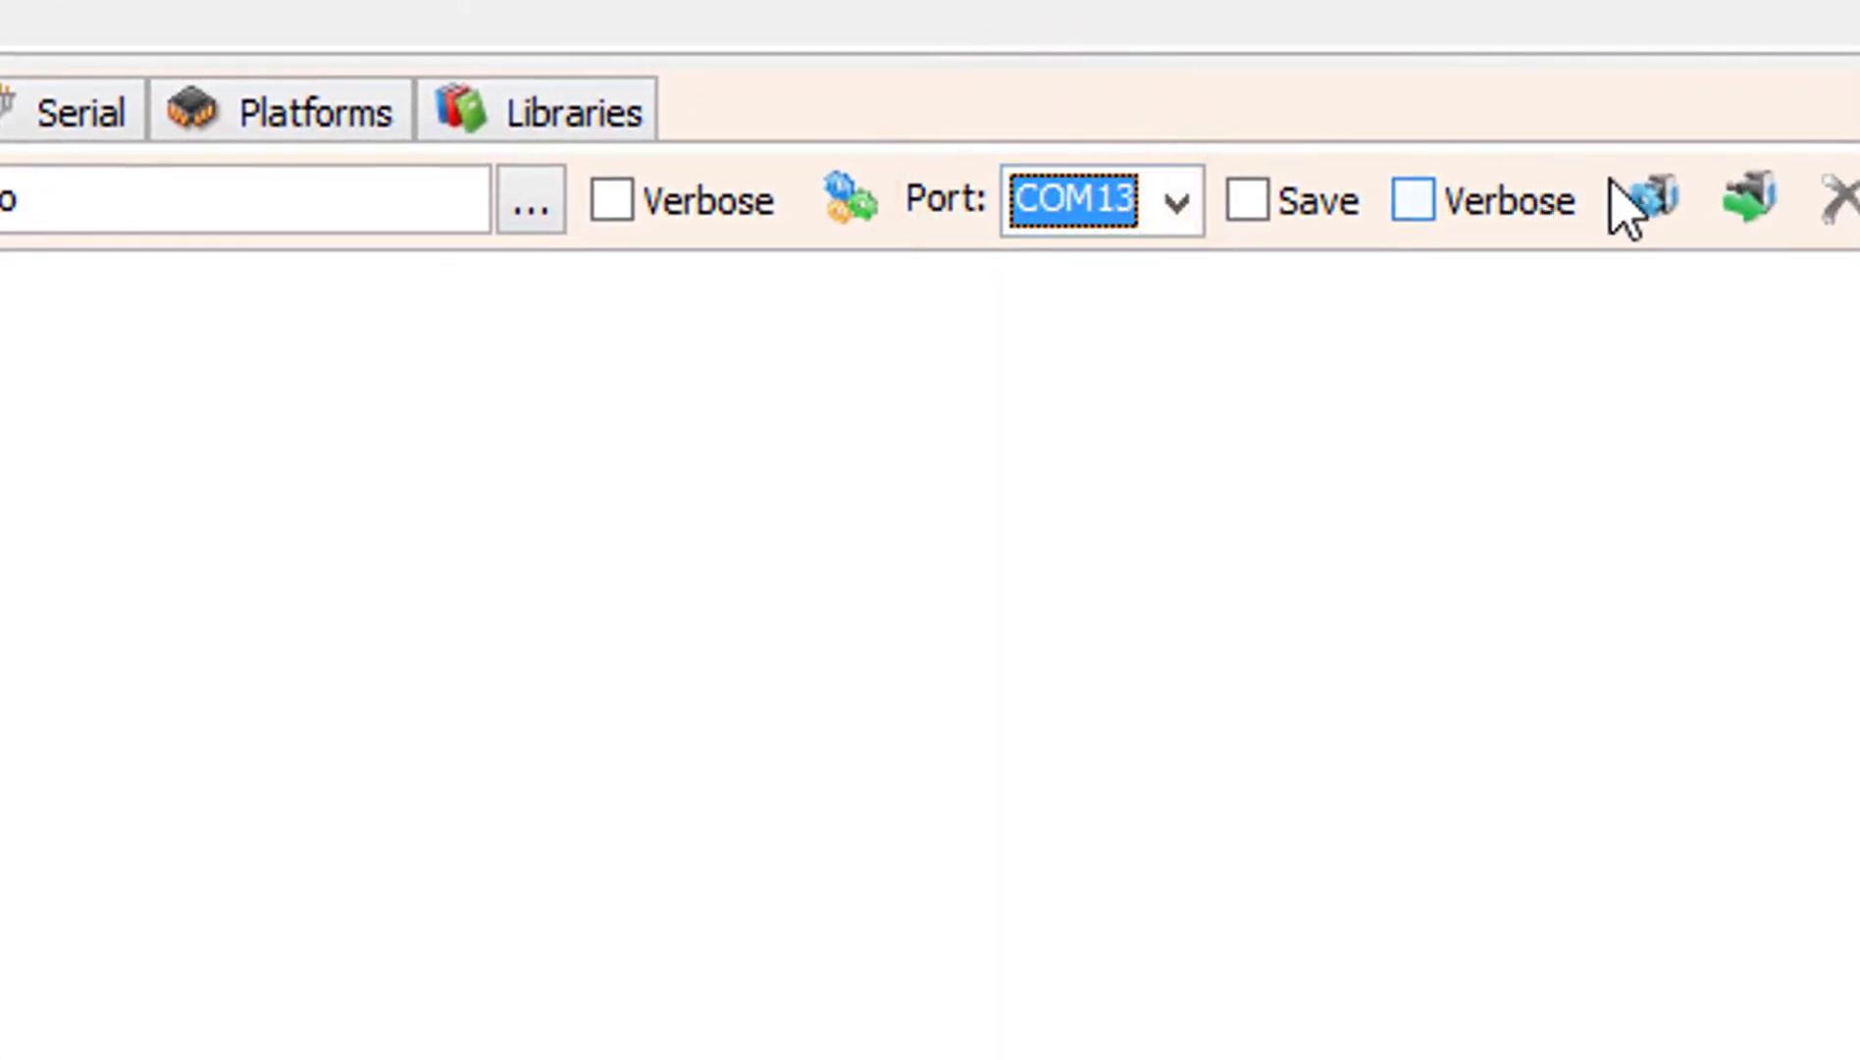
pyautogui.click(1643, 203)
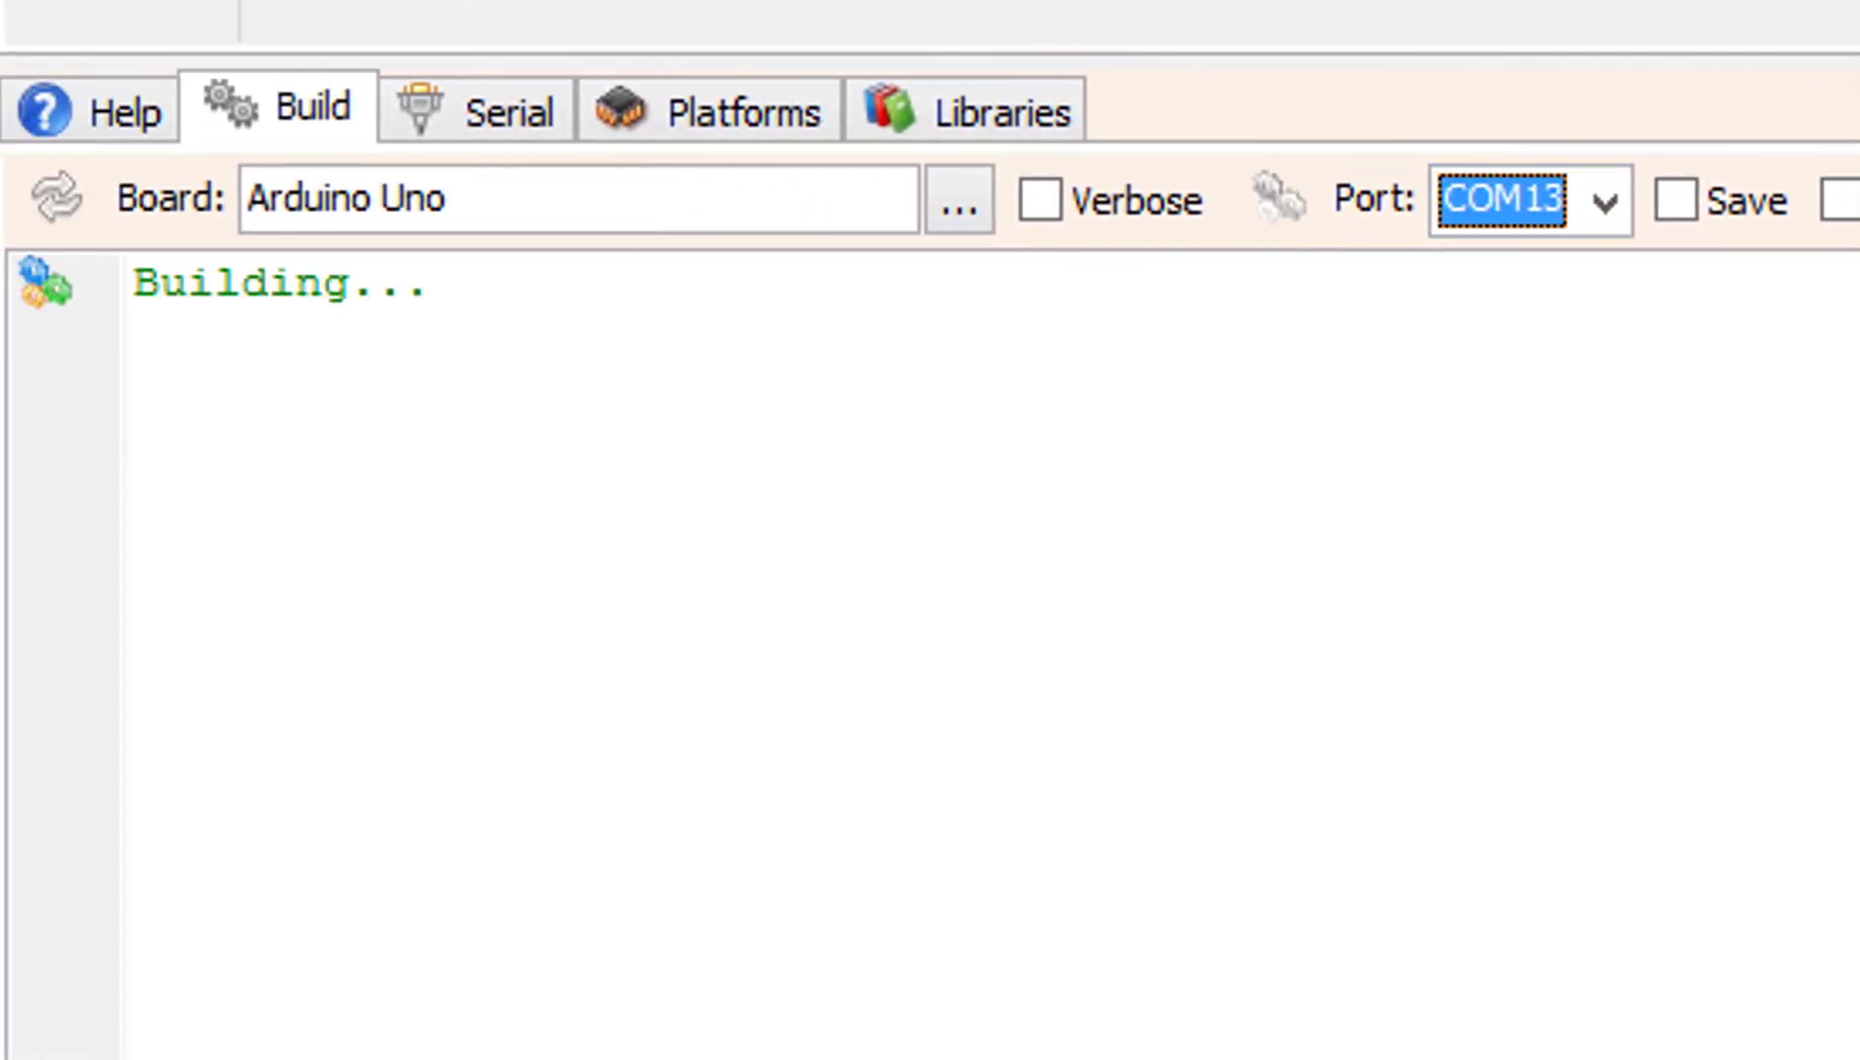